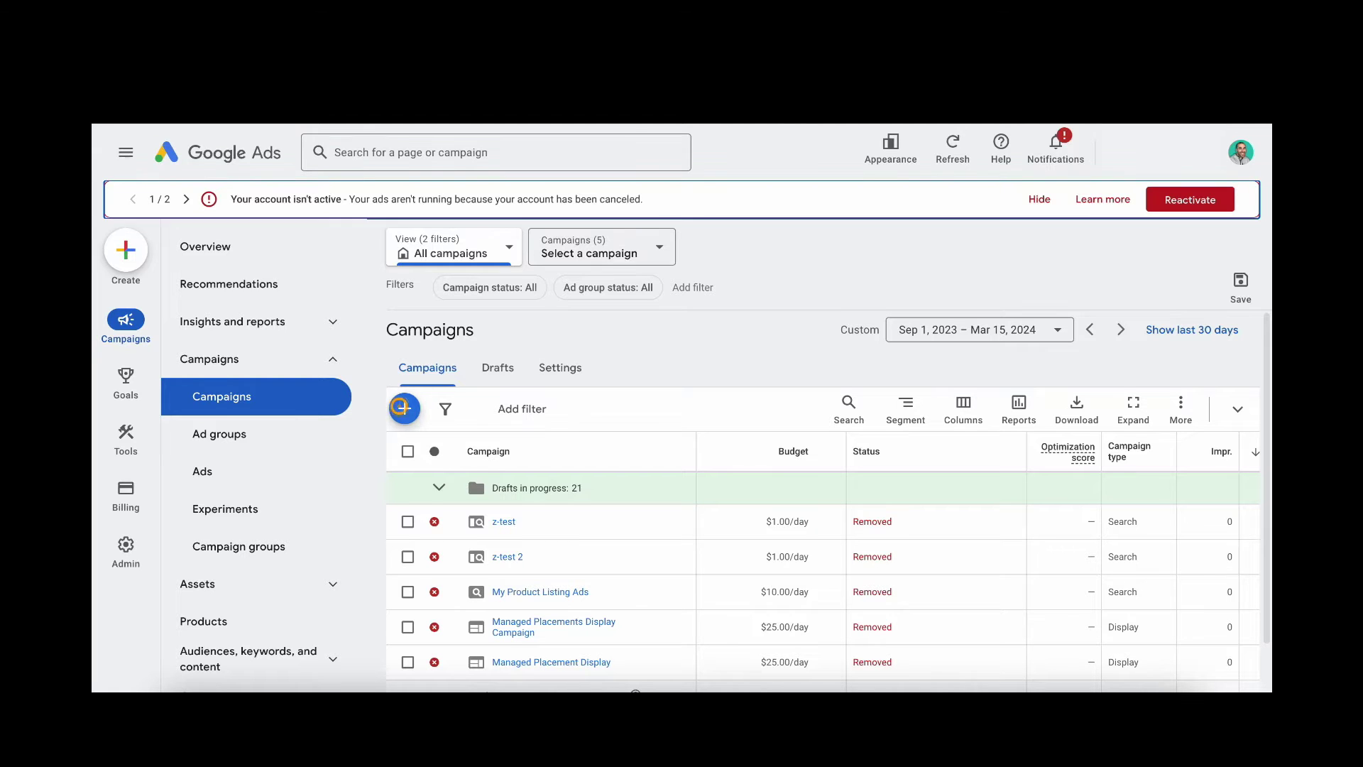
- Start a new campaign without a goal's guidance and review the available campaign types
{"action": "left_click", "coordinate": [404, 408]}
{"action": "left_click", "coordinate": [447, 416]}
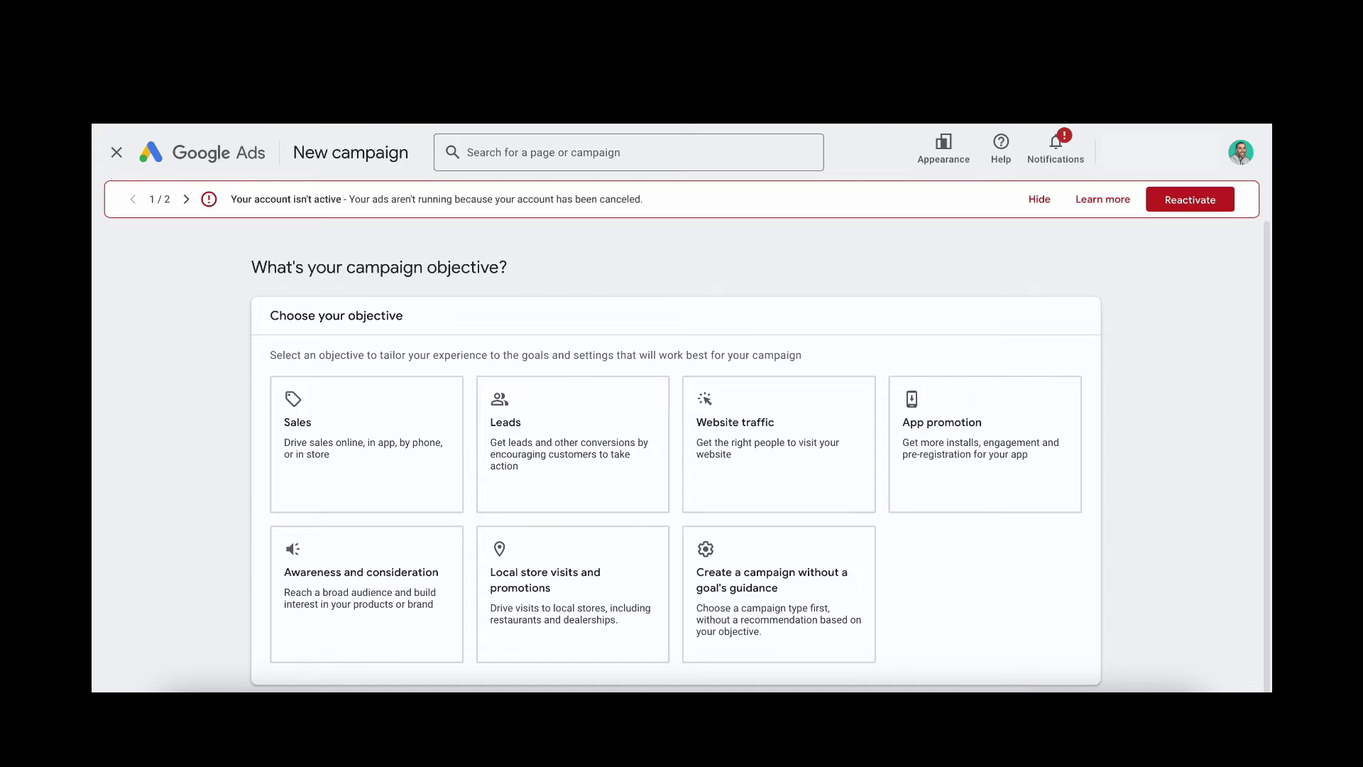
{"action": "left_click", "coordinate": [779, 592]}
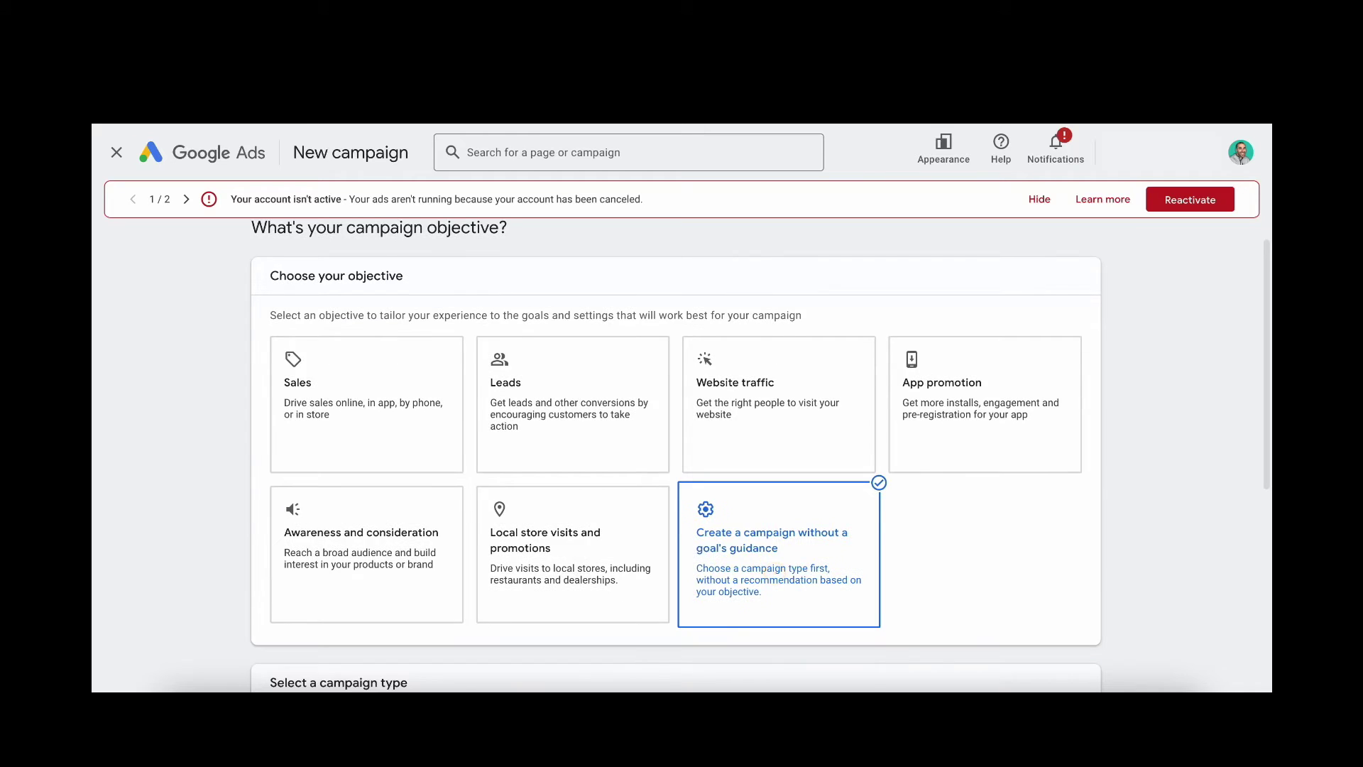
{"action": "scroll", "coordinate": [986, 465], "scroll_direction": "down", "scroll_amount": 5}
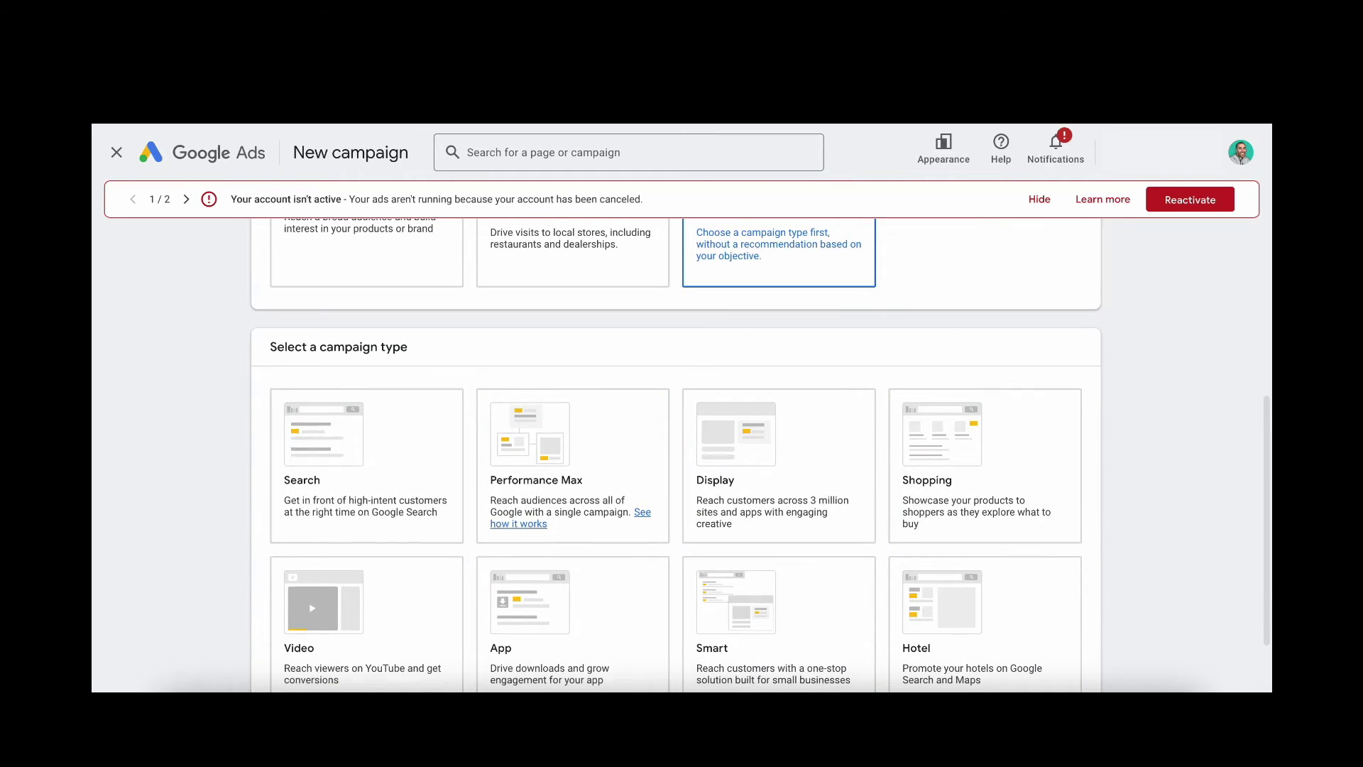
{"action": "scroll", "coordinate": [365, 320], "scroll_direction": "down", "scroll_amount": 2}
{"action": "scroll", "coordinate": [779, 490], "scroll_direction": "up", "scroll_amount": 6}
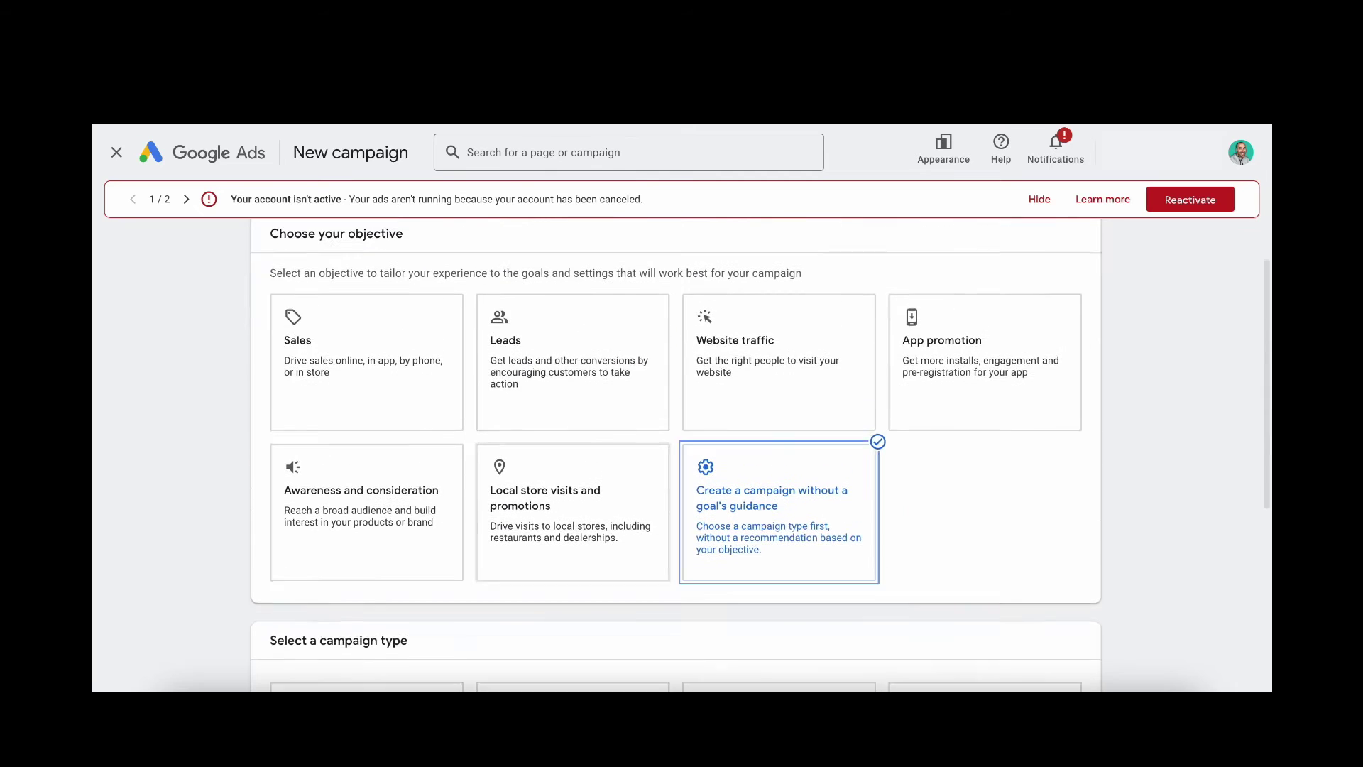
{"action": "scroll", "coordinate": [365, 383], "scroll_direction": "up", "scroll_amount": 1}
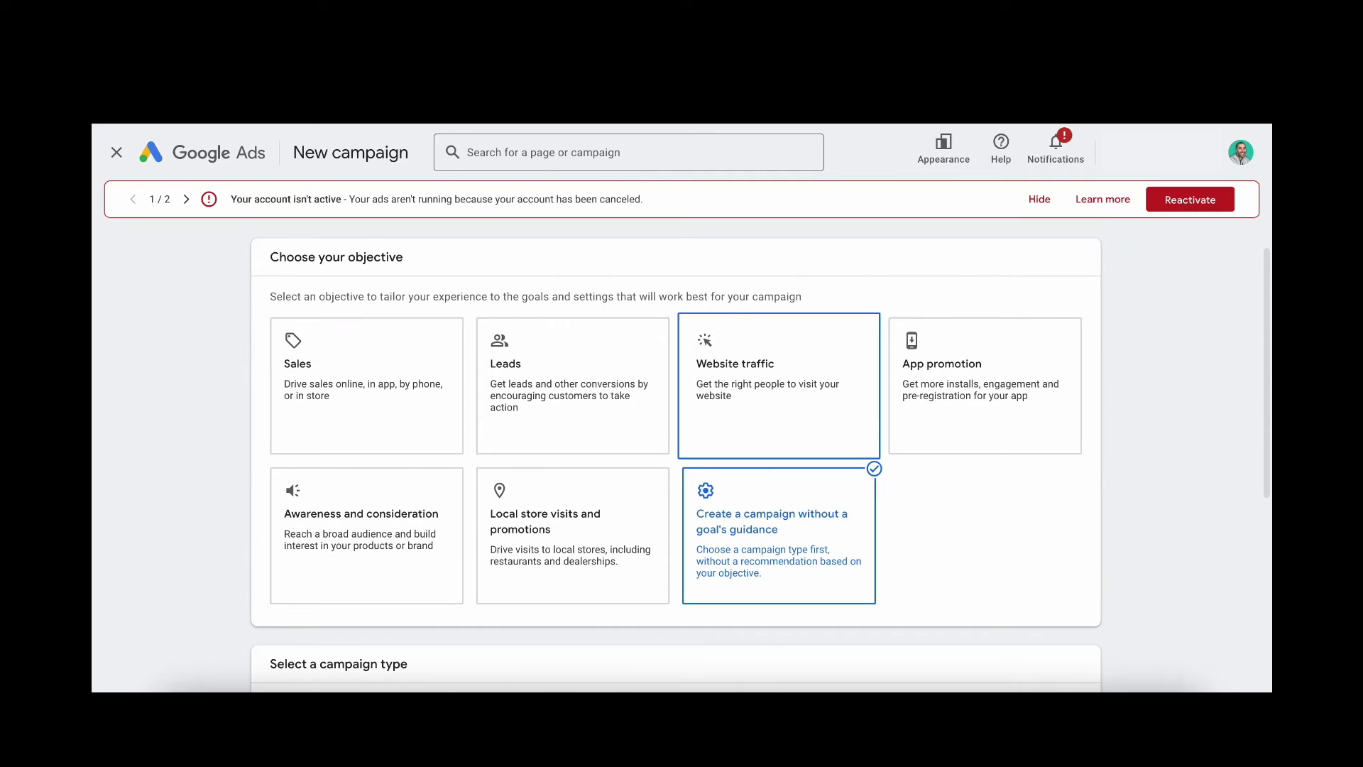
{"action": "scroll", "coordinate": [710, 383], "scroll_direction": "down", "scroll_amount": 6}
{"action": "scroll", "coordinate": [366, 341], "scroll_direction": "up", "scroll_amount": 1}
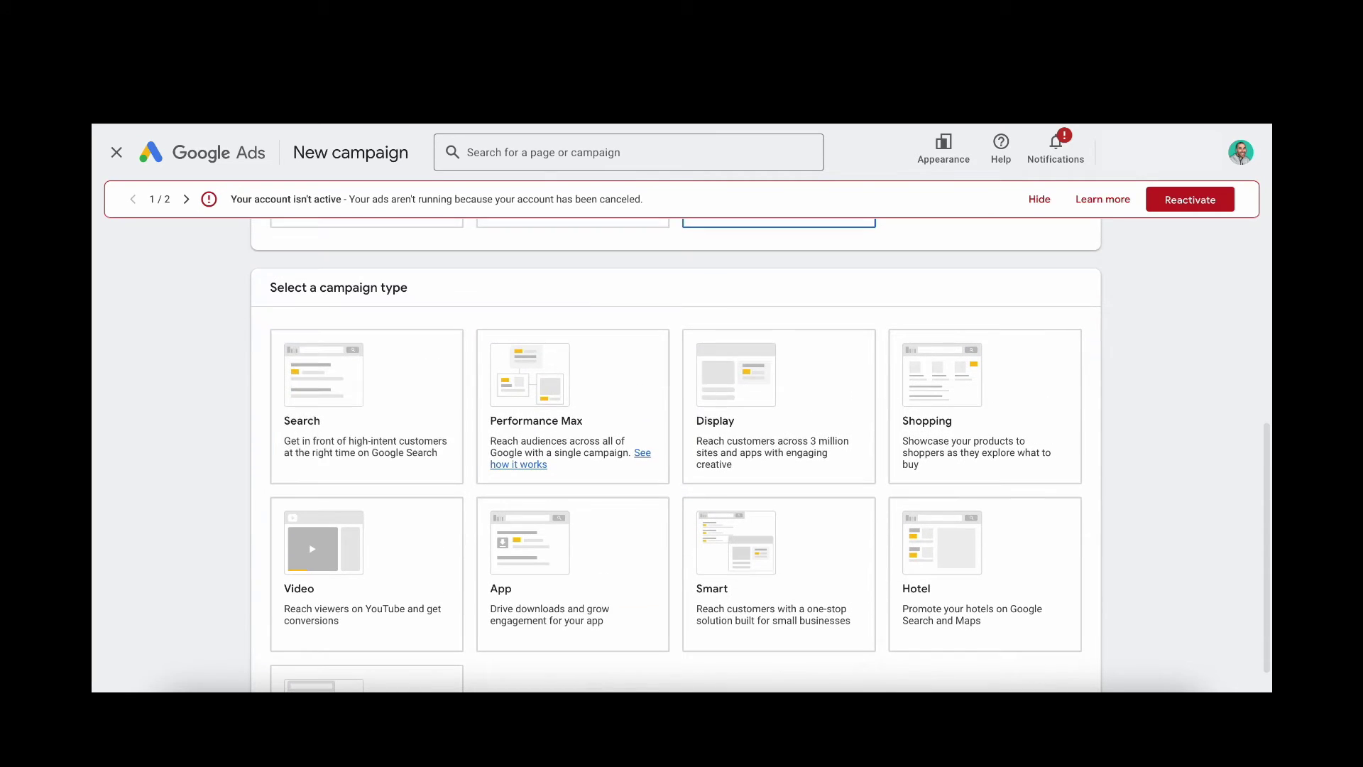
{"action": "scroll", "coordinate": [710, 341], "scroll_direction": "up", "scroll_amount": 2}
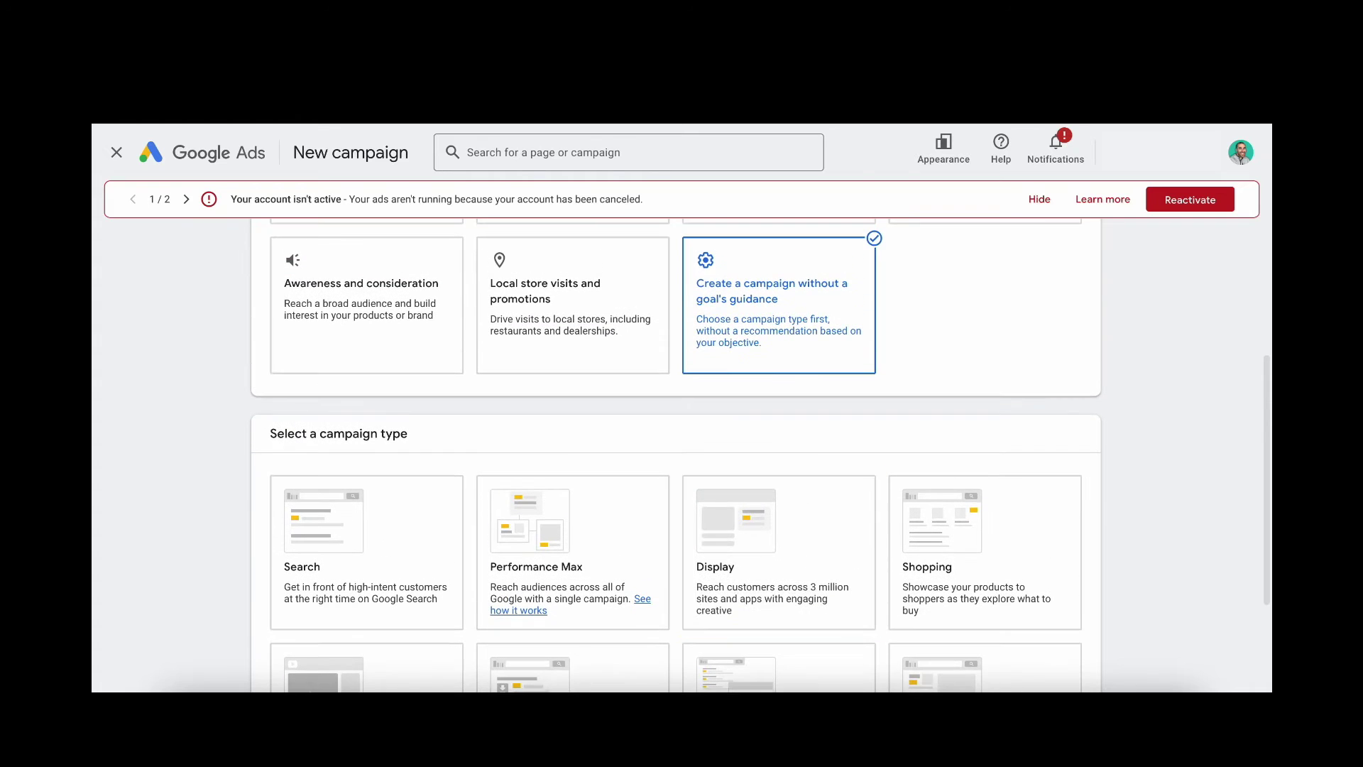
{"action": "scroll", "coordinate": [568, 326], "scroll_direction": "down", "scroll_amount": 3}
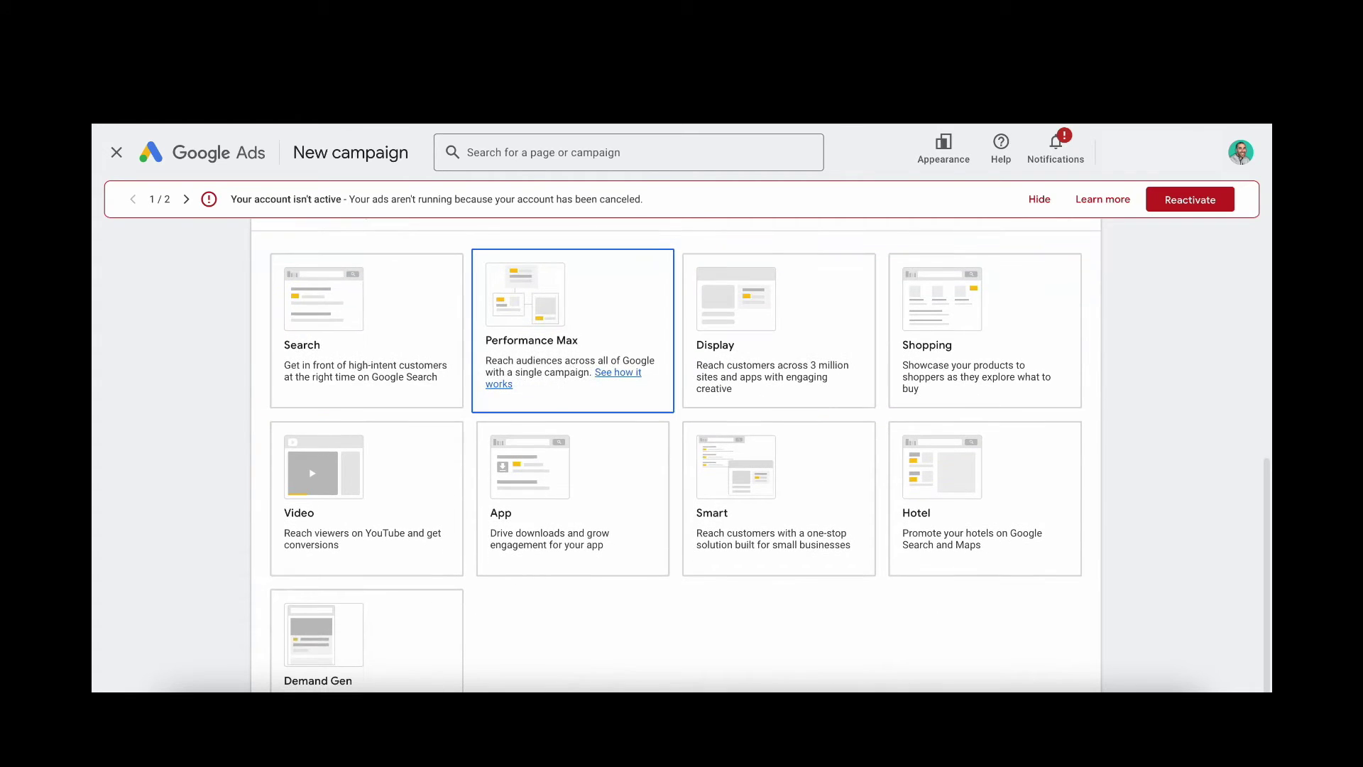
{"action": "scroll", "coordinate": [674, 454], "scroll_direction": "down", "scroll_amount": 2}
{"action": "scroll", "coordinate": [779, 412], "scroll_direction": "up", "scroll_amount": 1}
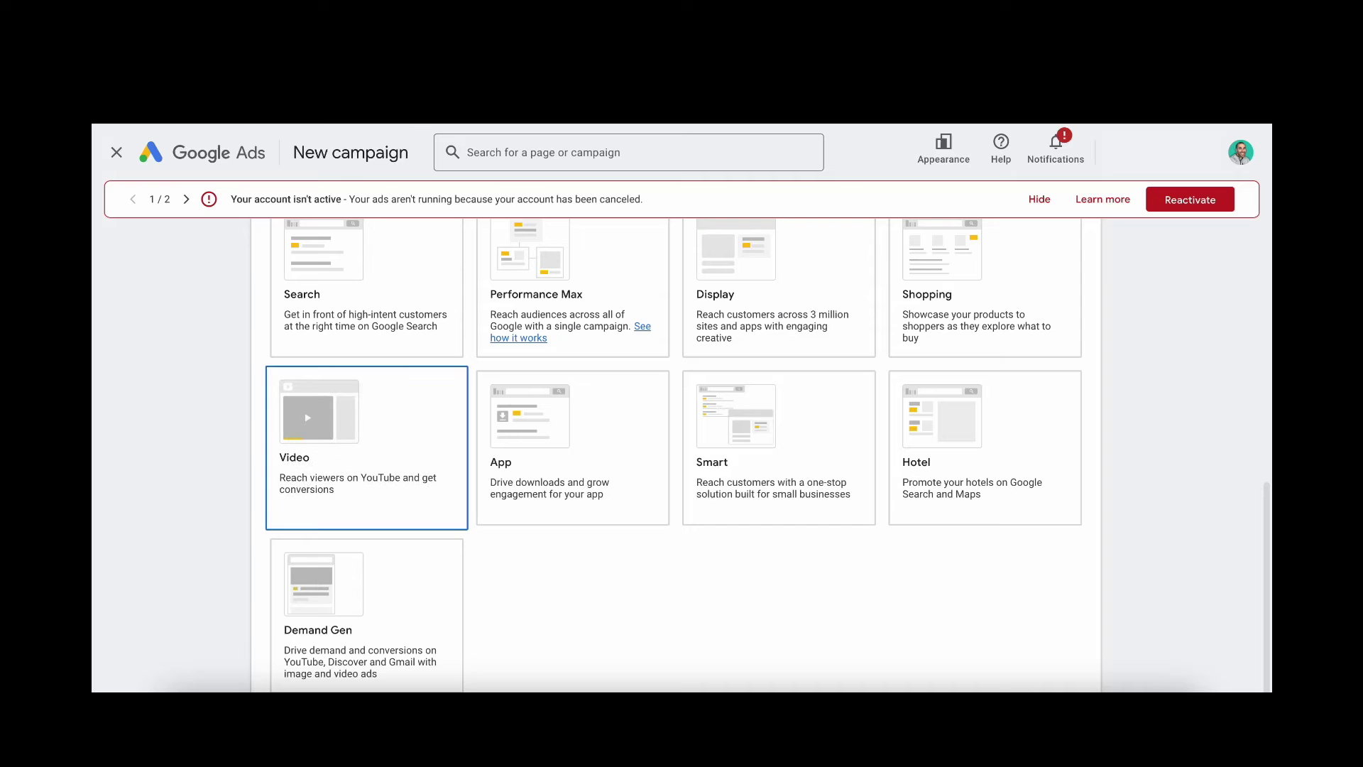
{"action": "scroll", "coordinate": [367, 614], "scroll_direction": "up", "scroll_amount": 2}
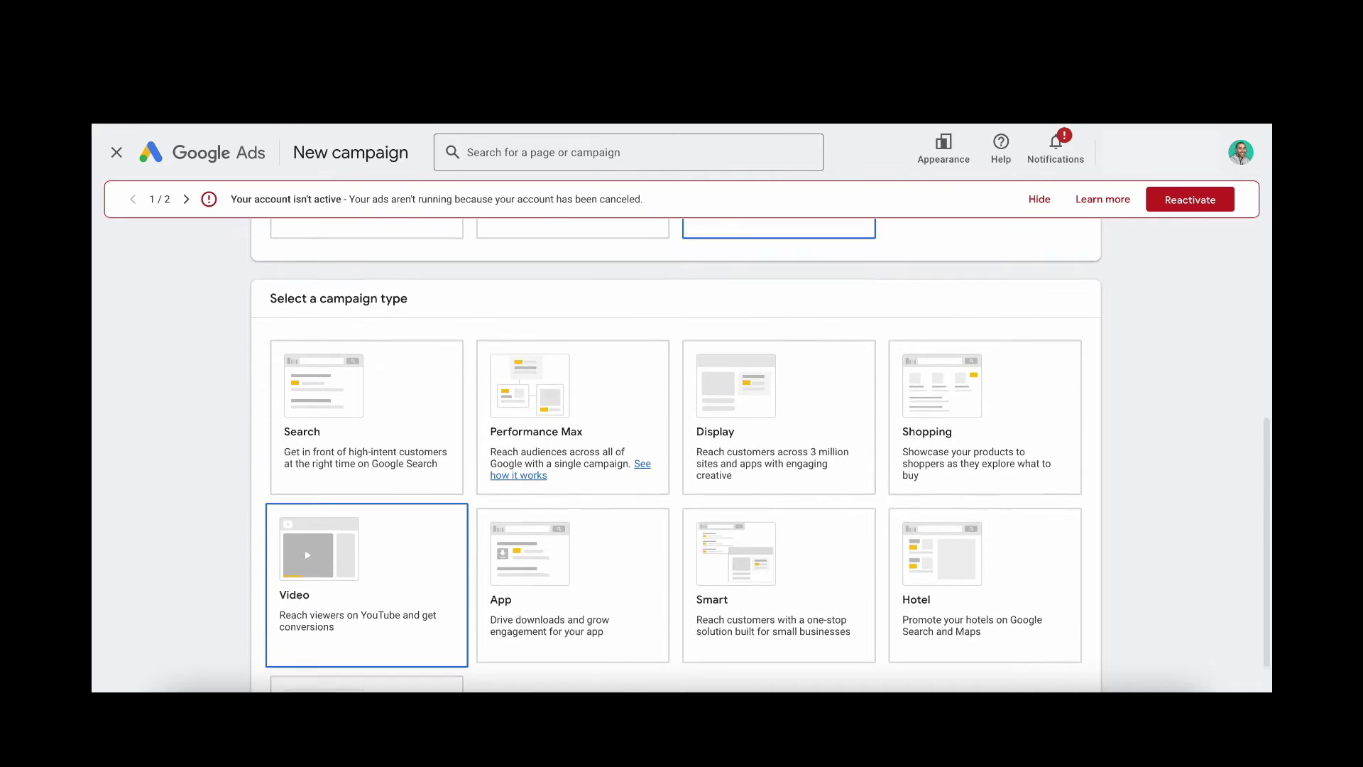
- Choose the Video campaign type and keep the Video views subtype selected
{"action": "left_click", "coordinate": [366, 614]}
{"action": "scroll", "coordinate": [367, 613], "scroll_direction": "down", "scroll_amount": 2}
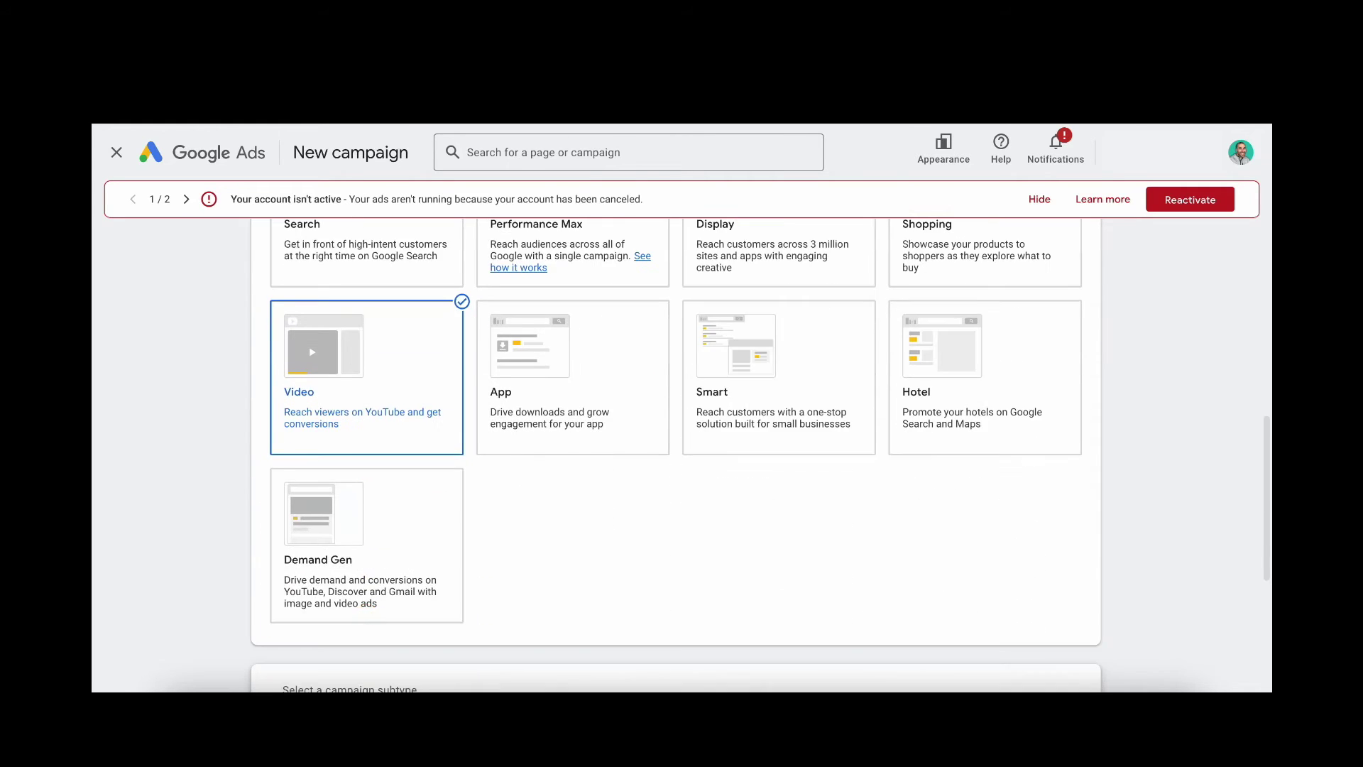
{"action": "scroll", "coordinate": [366, 613], "scroll_direction": "down", "scroll_amount": 1}
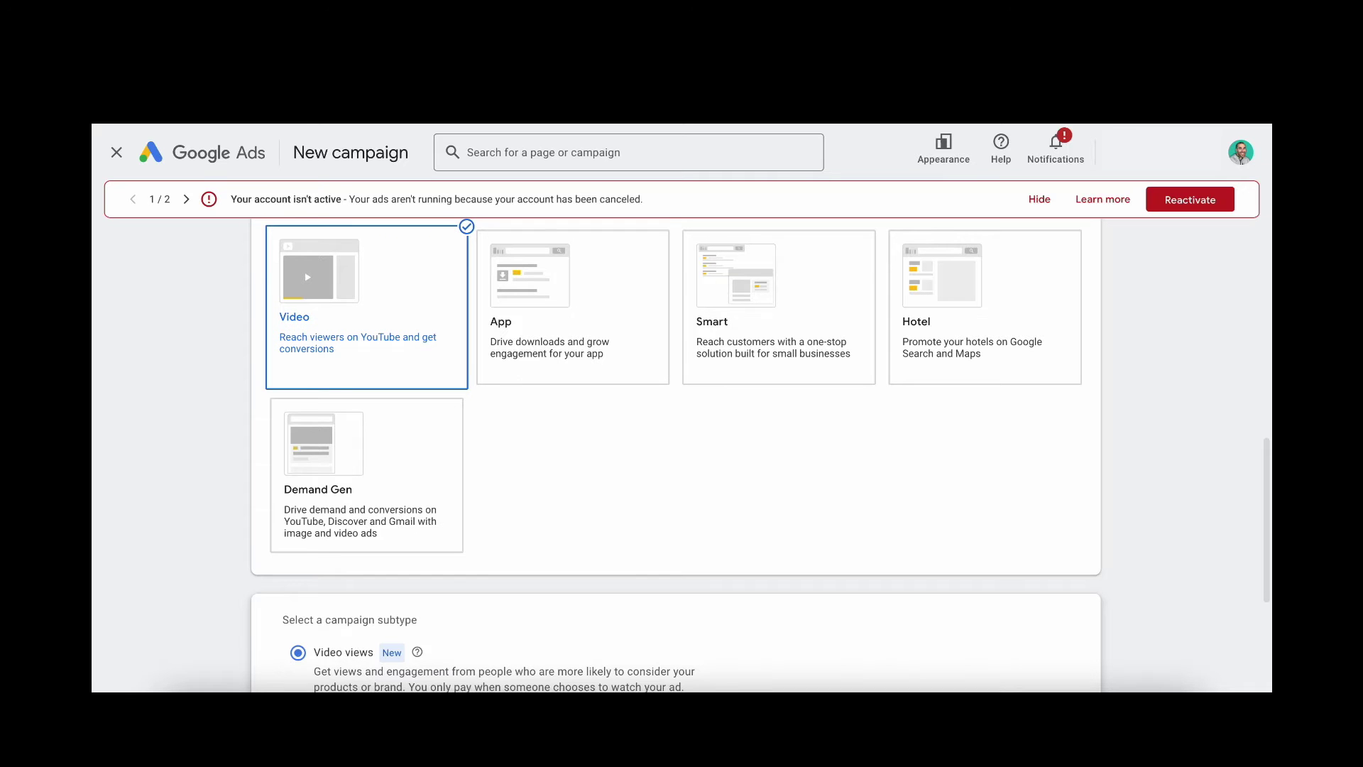
{"action": "scroll", "coordinate": [674, 455], "scroll_direction": "down", "scroll_amount": 3}
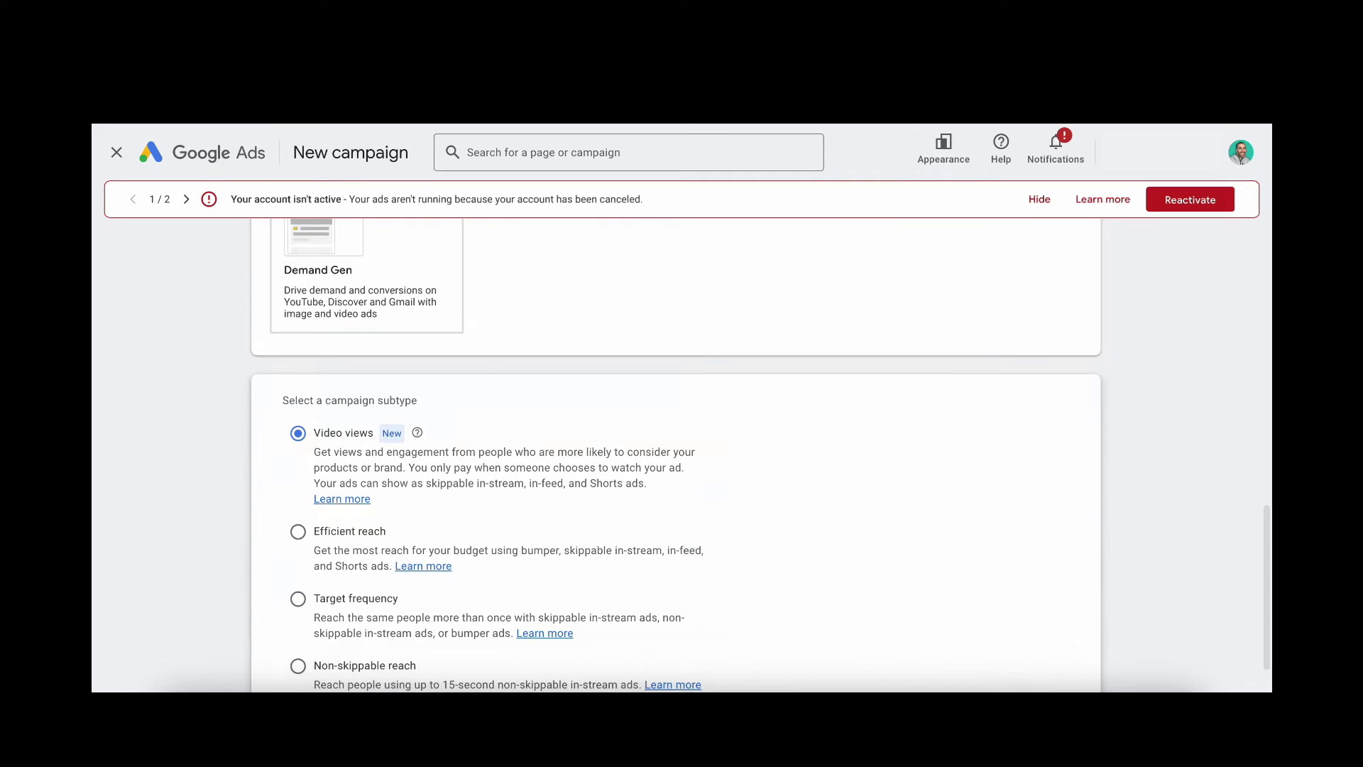
{"action": "scroll", "coordinate": [674, 454], "scroll_direction": "down", "scroll_amount": 2}
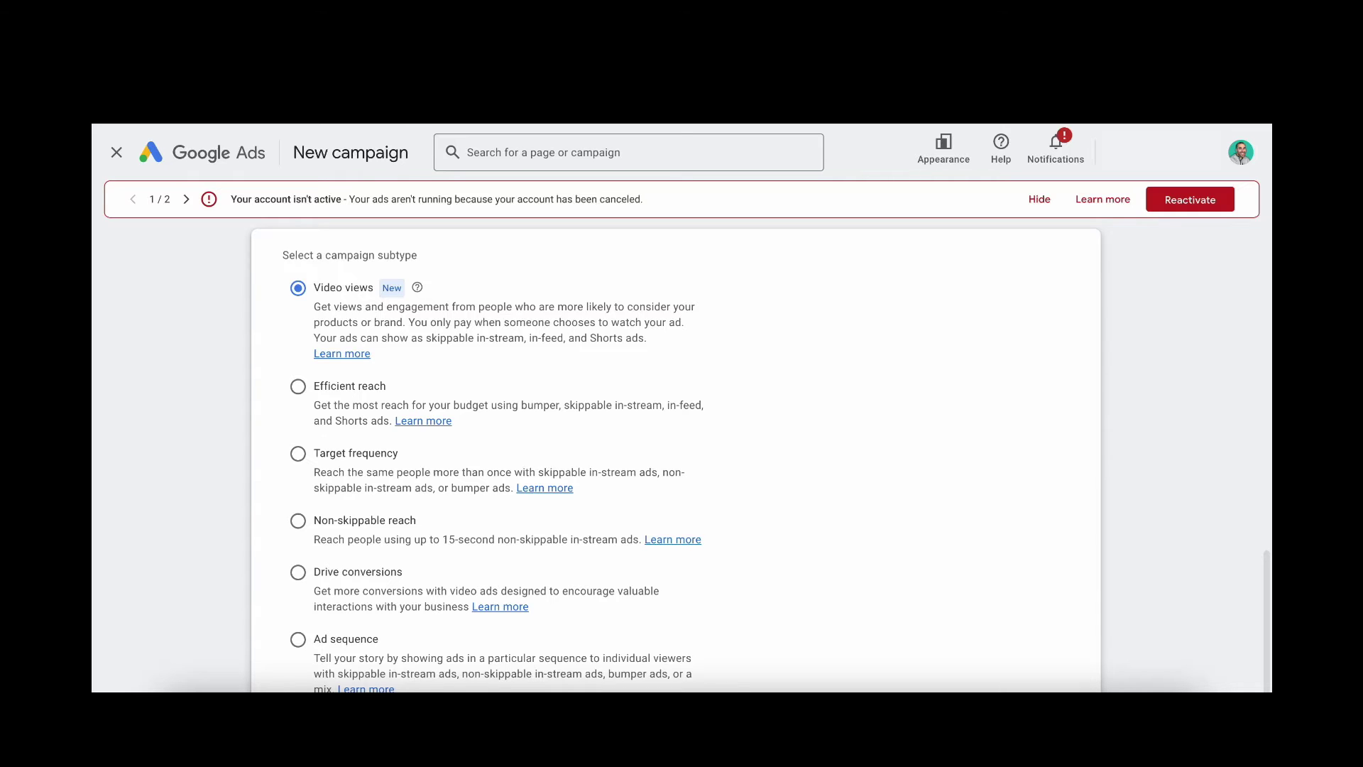
{"action": "scroll", "coordinate": [674, 454], "scroll_direction": "down", "scroll_amount": 2}
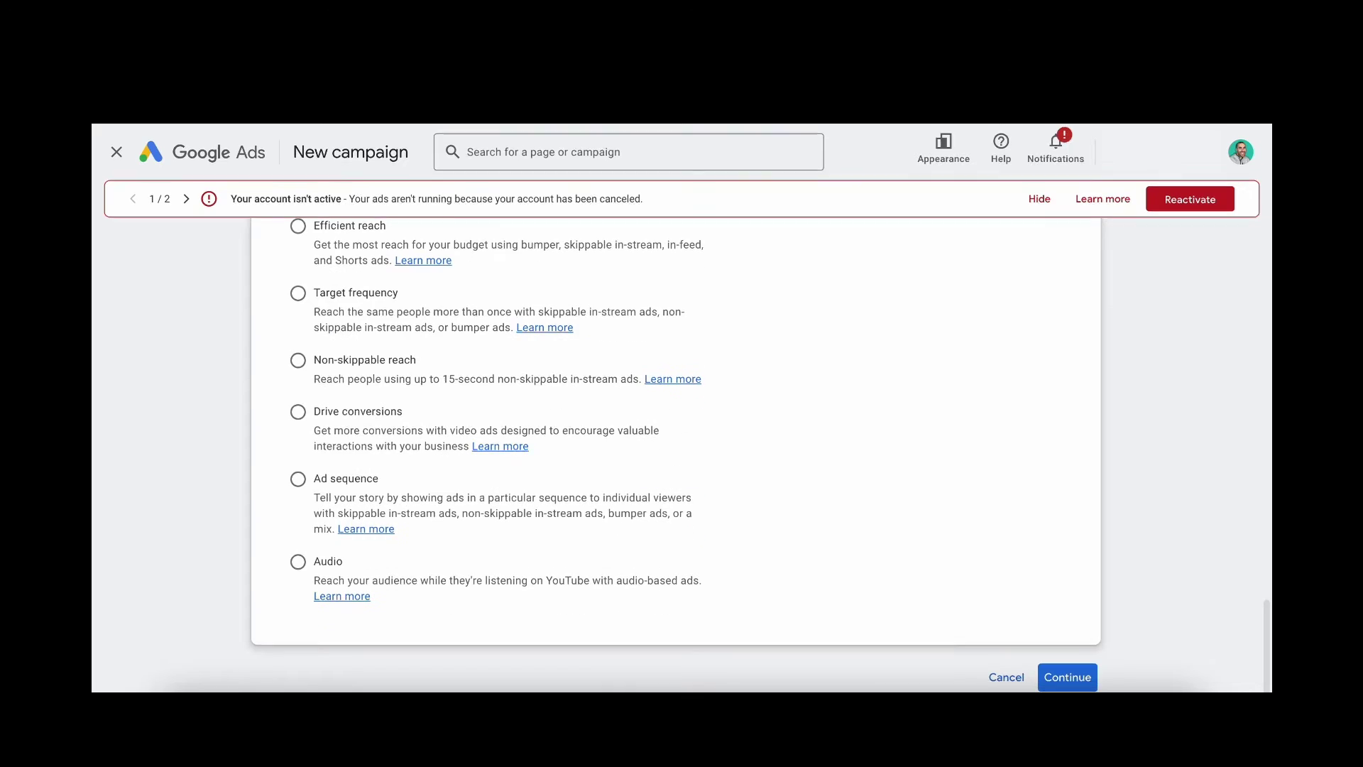
- Rename the campaign 'YouTube Search Results' in general settings and check its bid strategy
{"action": "left_click", "coordinate": [1057, 678]}
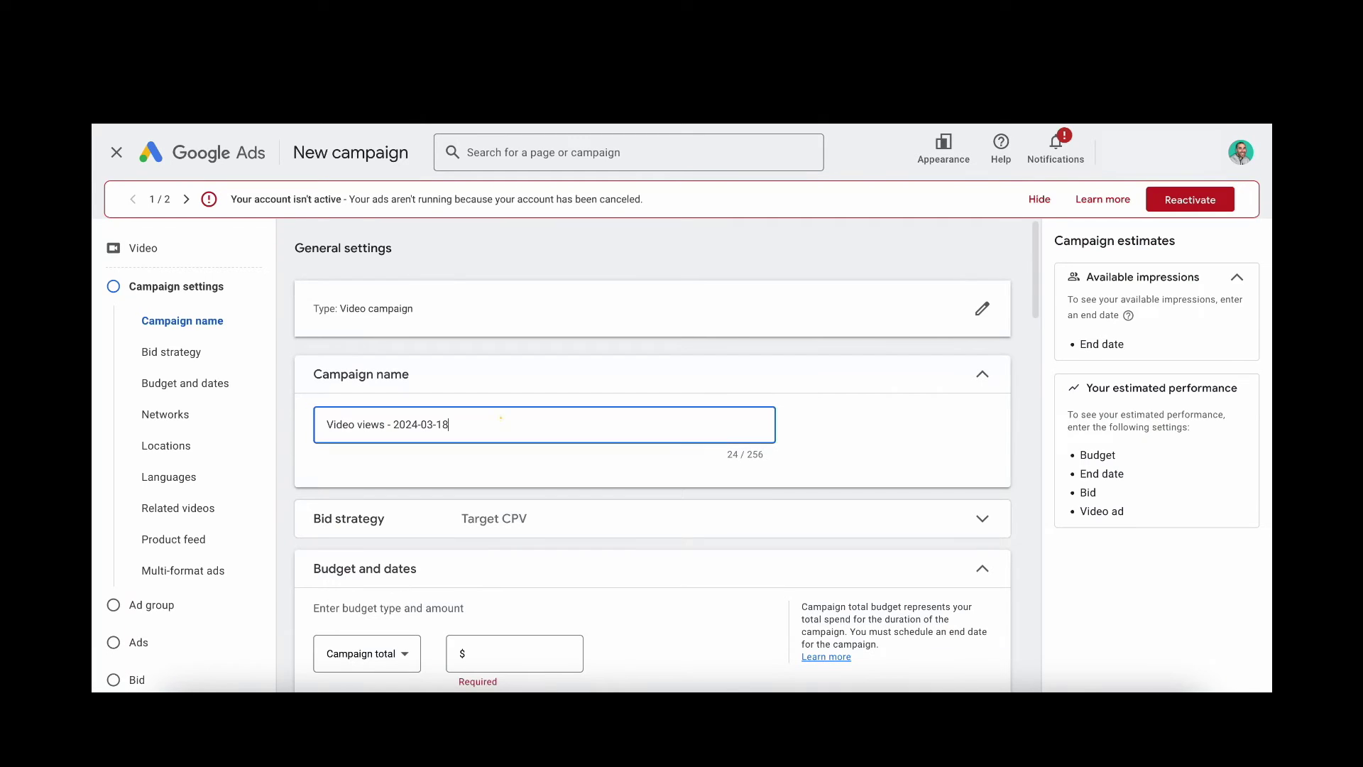
{"action": "key", "text": "ctrl+a"}
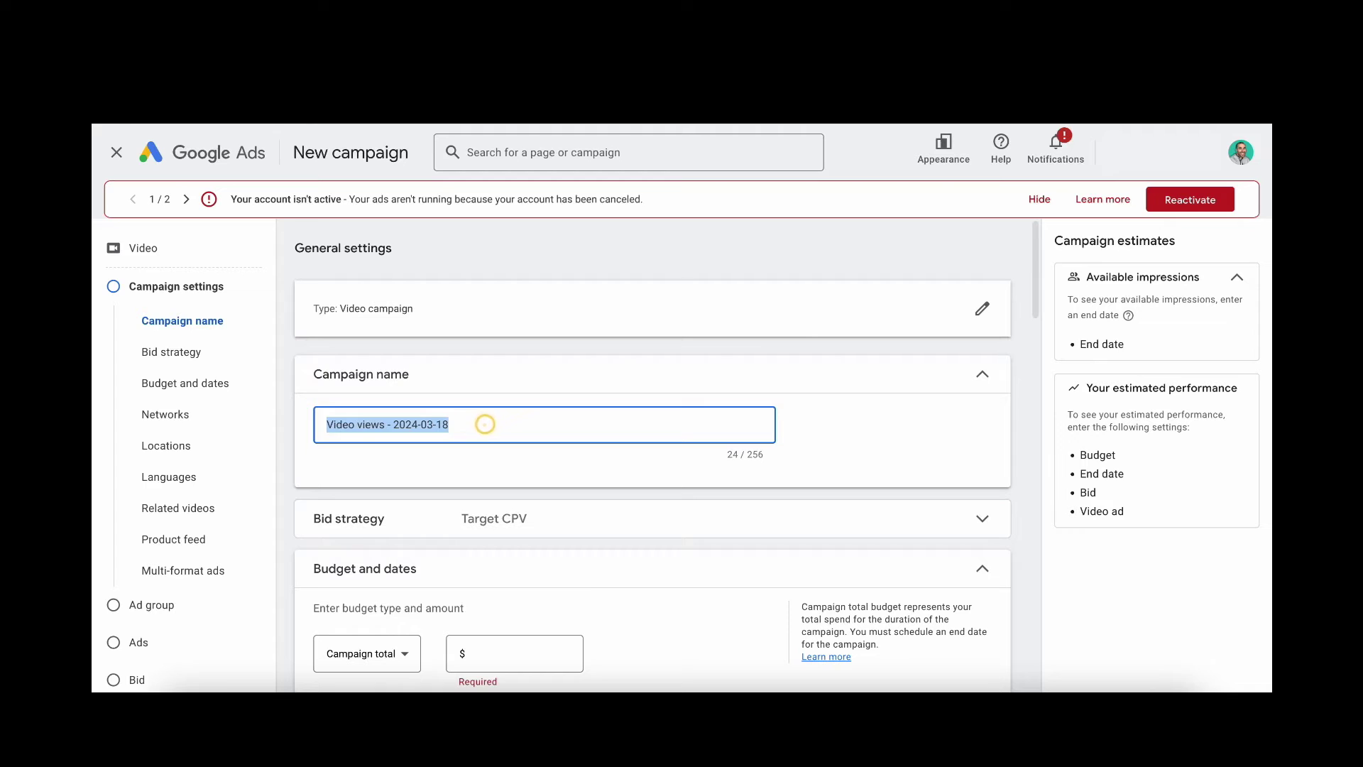
{"action": "type", "text": "Yo"}
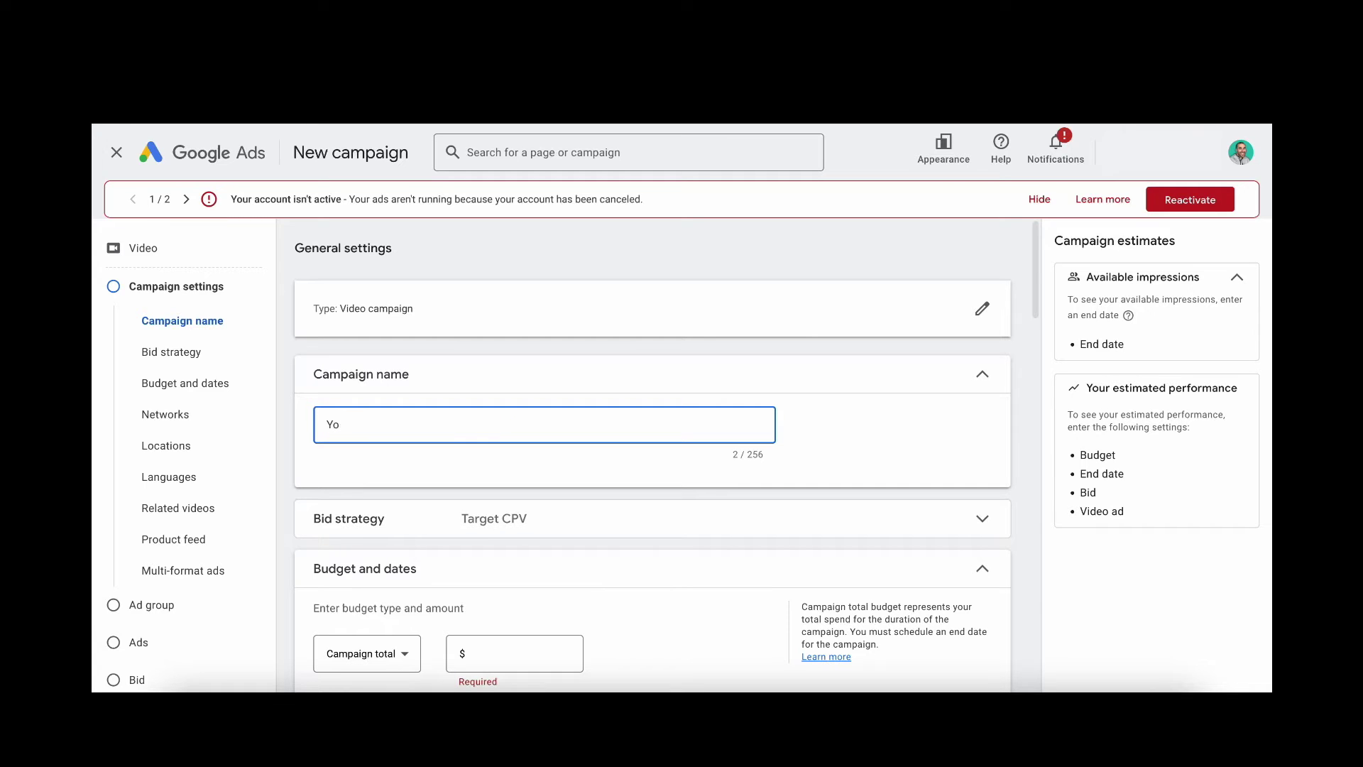
{"action": "type", "text": "ouuTube Search Results"}
{"action": "scroll", "coordinate": [652, 454], "scroll_direction": "down", "scroll_amount": 2}
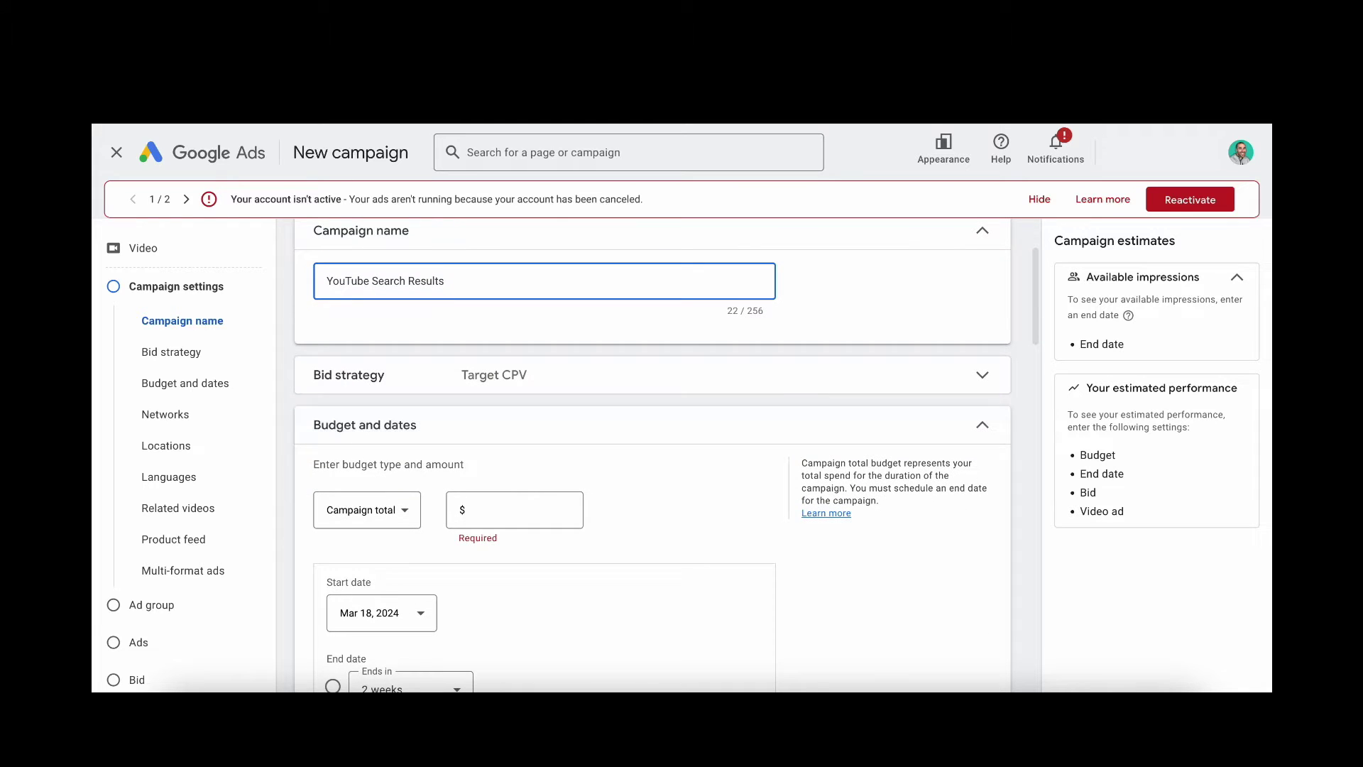
{"action": "left_click", "coordinate": [490, 376]}
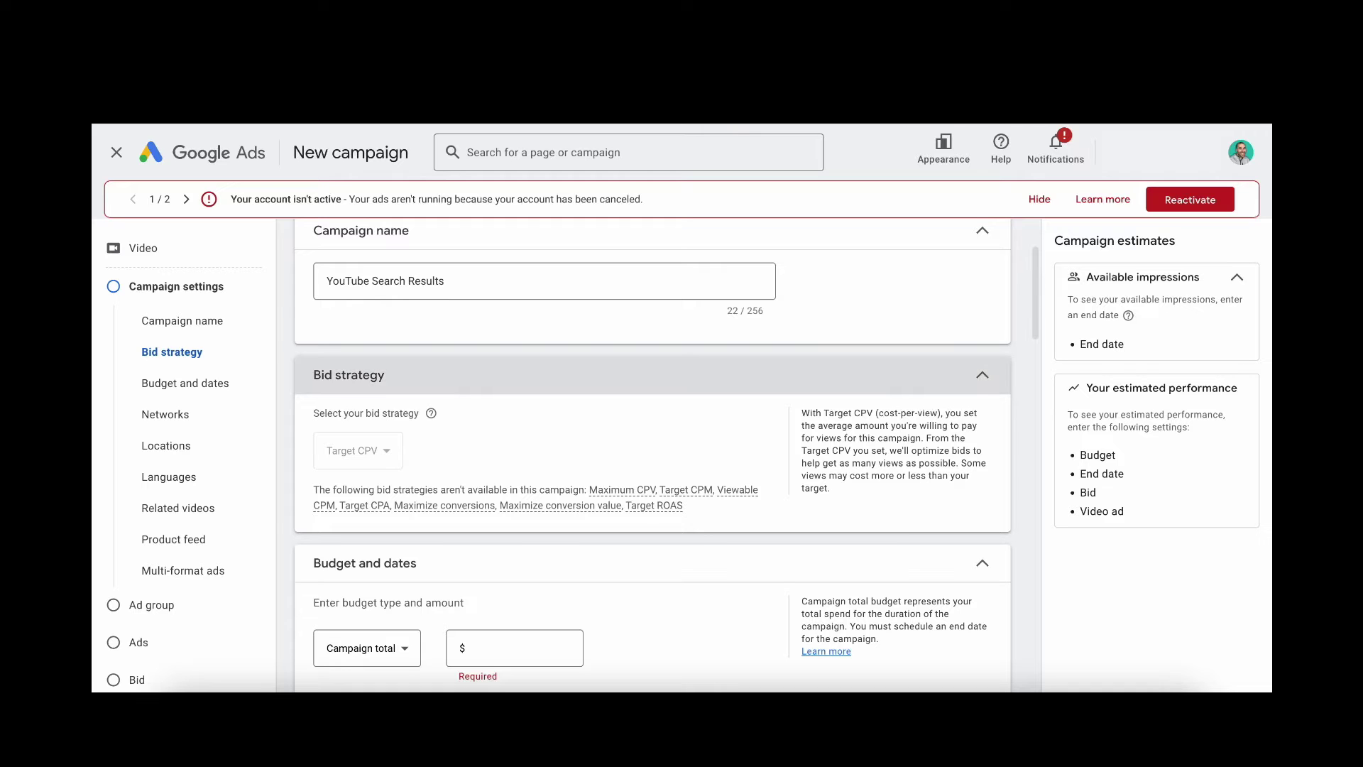
- Collapse the bid strategy and set the campaign budget to $25.00
{"action": "left_click", "coordinate": [490, 375]}
{"action": "scroll", "coordinate": [490, 375], "scroll_direction": "down", "scroll_amount": 1}
{"action": "scroll", "coordinate": [507, 426], "scroll_direction": "down", "scroll_amount": 1}
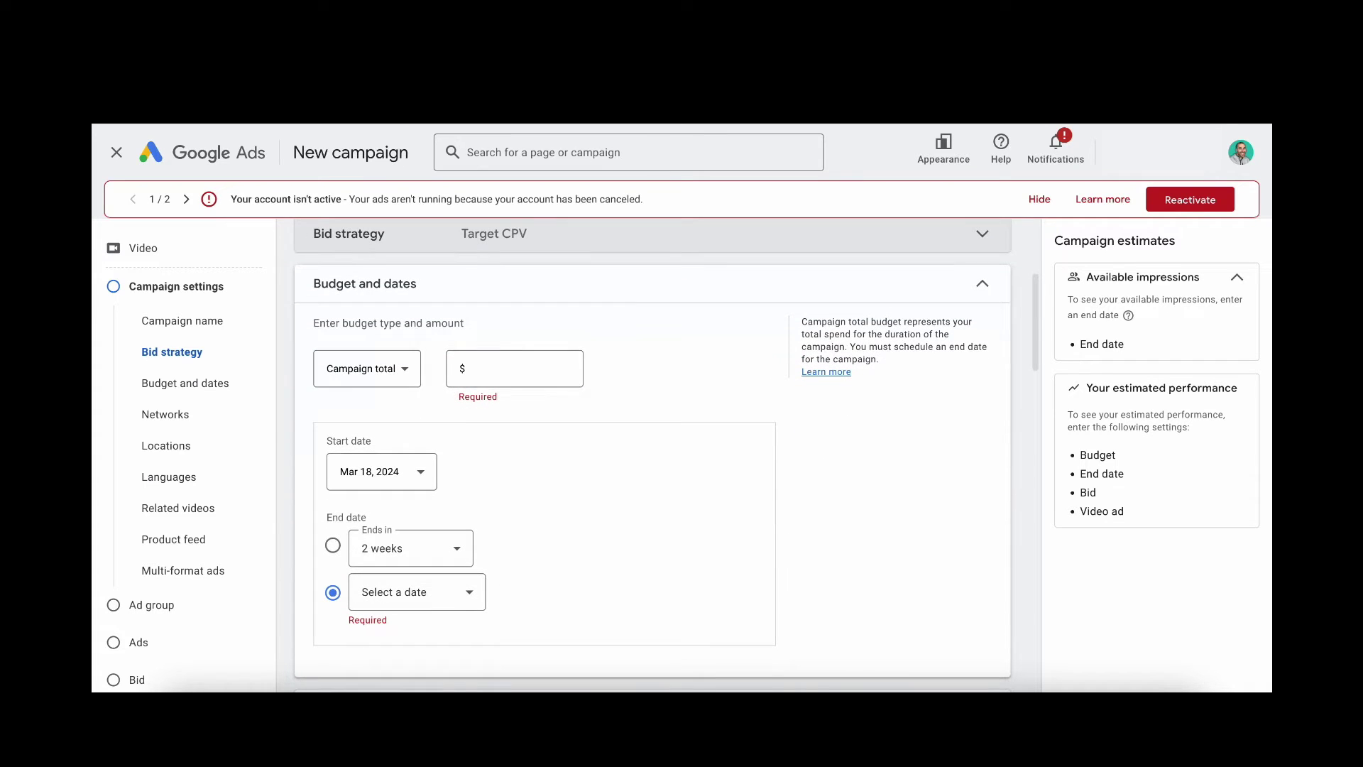
{"action": "left_click", "coordinate": [508, 377]}
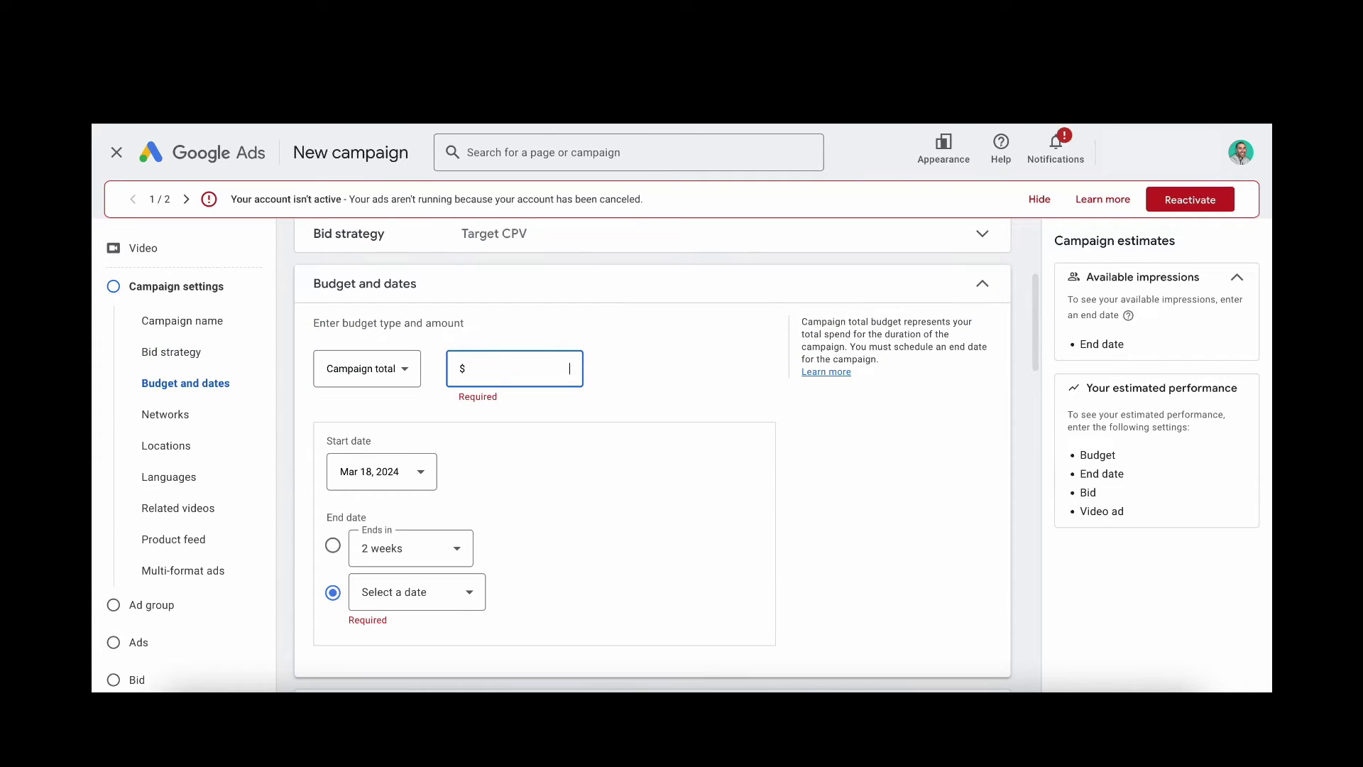
{"action": "type", "text": "25.00"}
{"action": "left_click", "coordinate": [576, 457]}
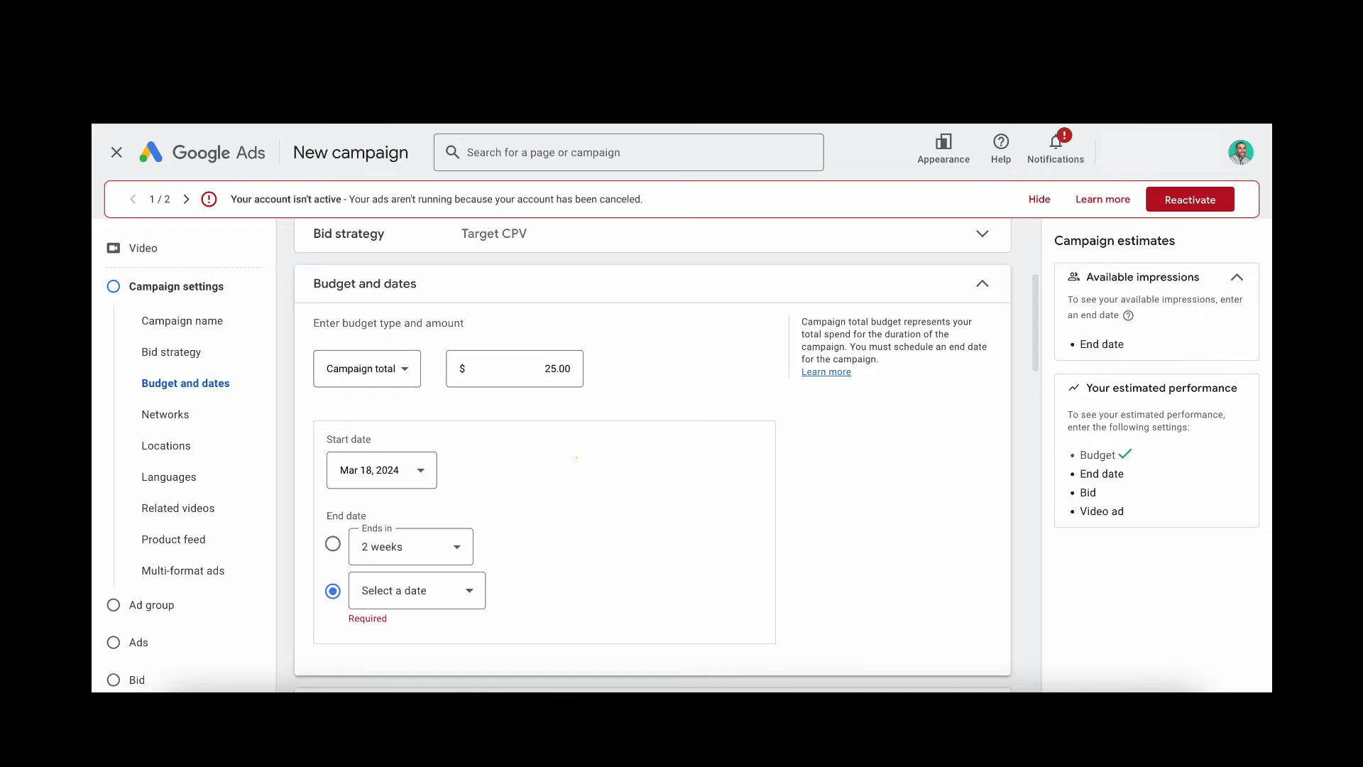
- Exclude Video partners on the Google Display Network from the campaign's networks
{"action": "scroll", "coordinate": [576, 457], "scroll_direction": "down", "scroll_amount": 1}
{"action": "scroll", "coordinate": [576, 457], "scroll_direction": "down", "scroll_amount": 5}
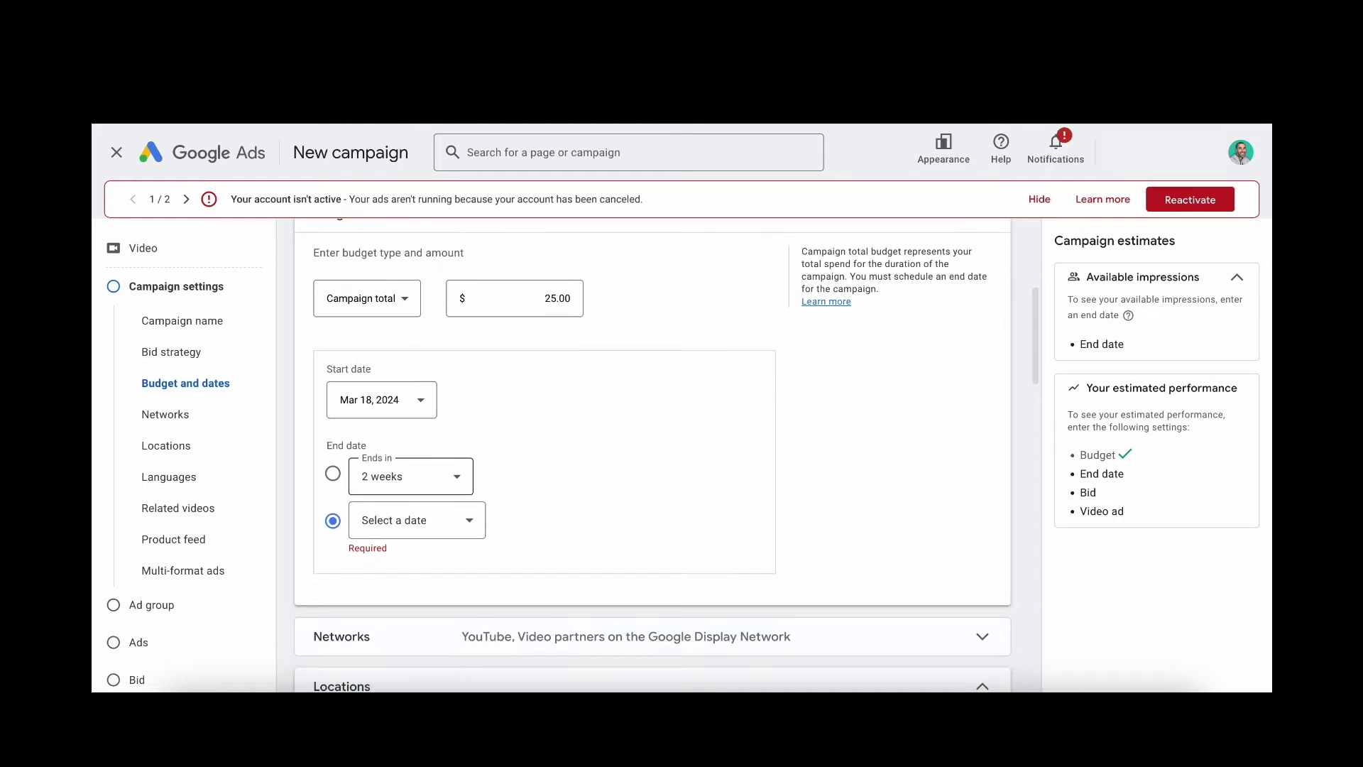
{"action": "scroll", "coordinate": [483, 354], "scroll_direction": "down", "scroll_amount": 3}
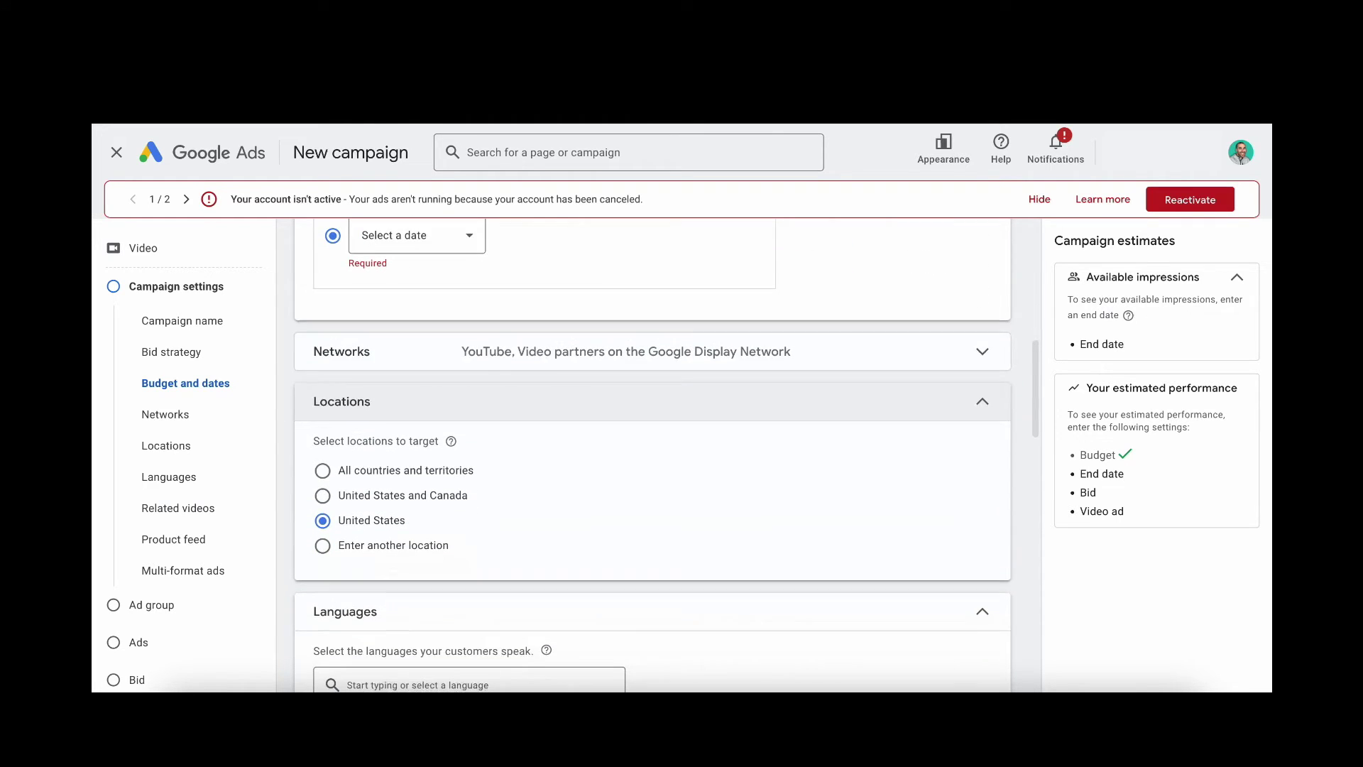
{"action": "left_click", "coordinate": [483, 355]}
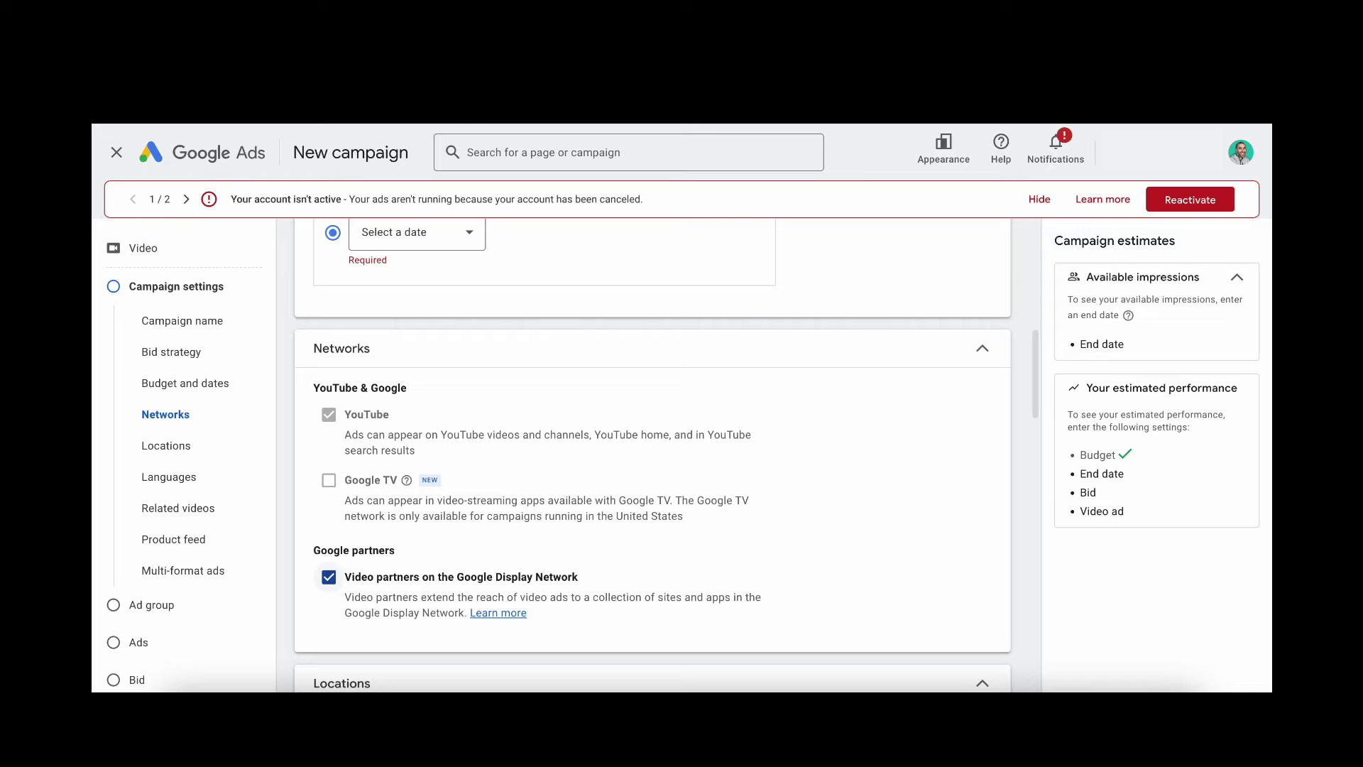
{"action": "left_click", "coordinate": [328, 577]}
{"action": "scroll", "coordinate": [653, 458], "scroll_direction": "down", "scroll_amount": 5}
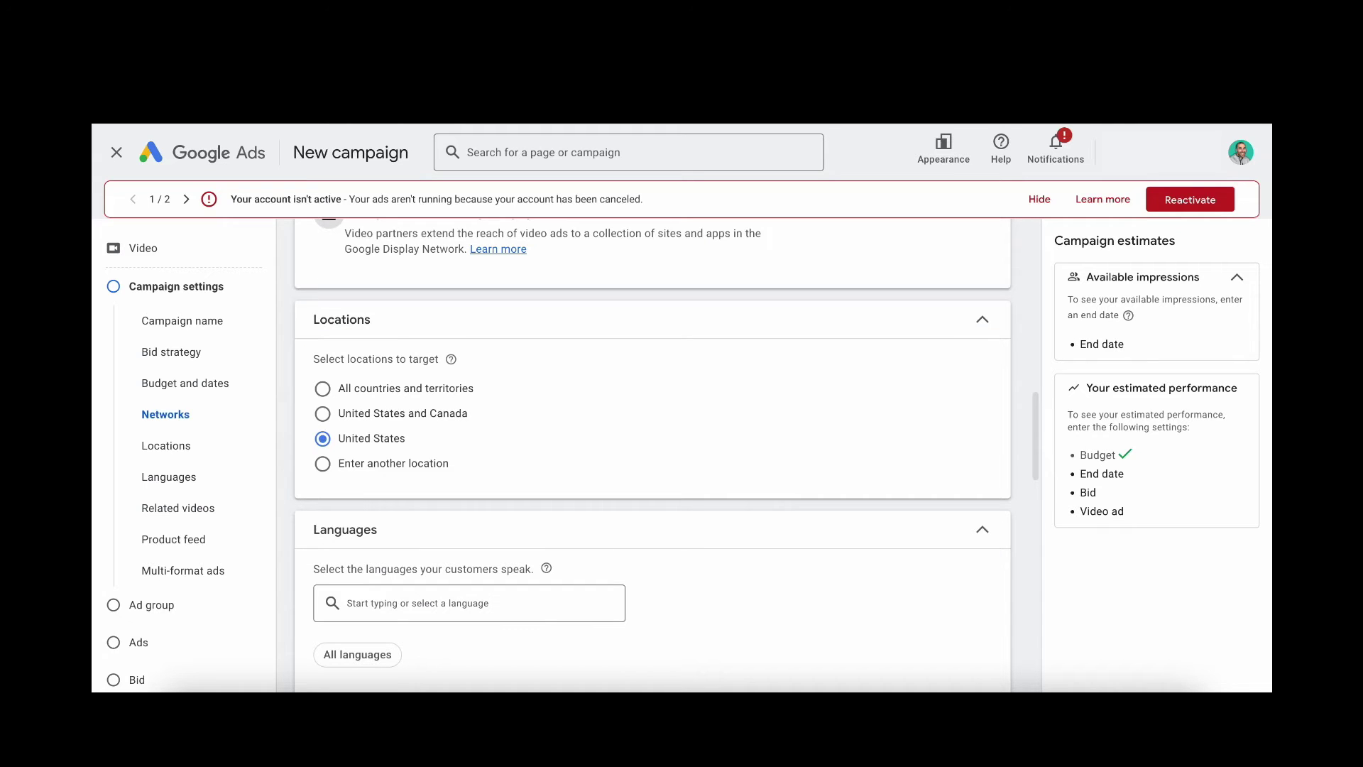
{"action": "scroll", "coordinate": [652, 454], "scroll_direction": "down", "scroll_amount": 2}
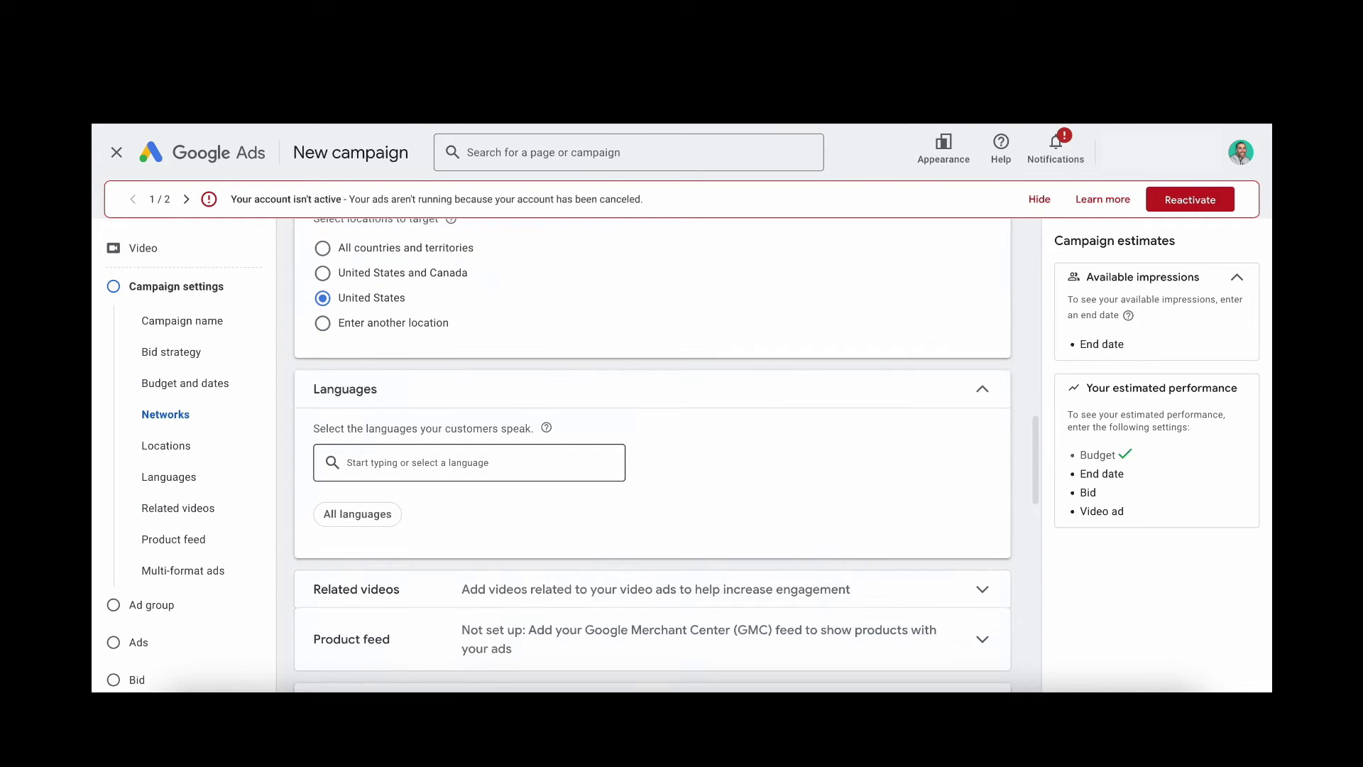
{"action": "left_click", "coordinate": [433, 462]}
- Add English as the campaign's target language
{"action": "type", "text": "engli"}
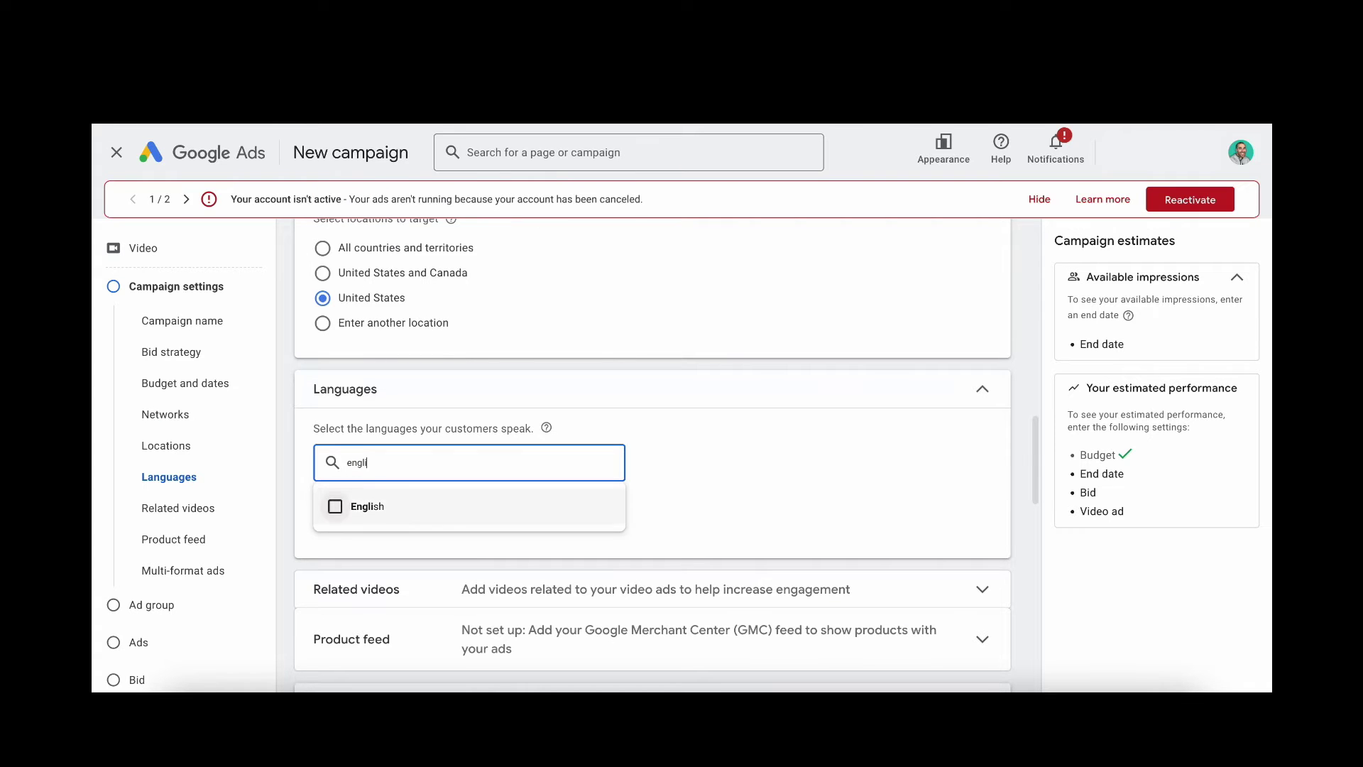
{"action": "left_click", "coordinate": [335, 506]}
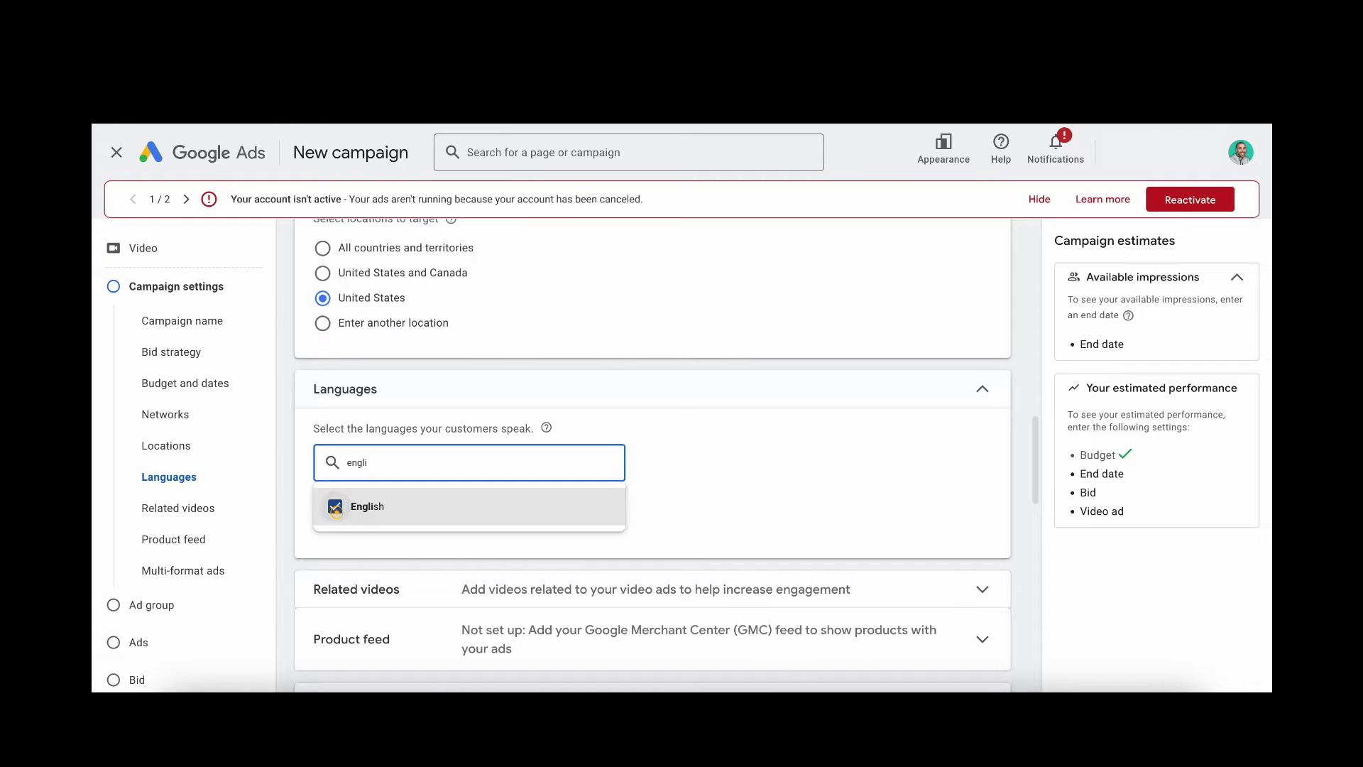
{"action": "left_click", "coordinate": [810, 470]}
{"action": "scroll", "coordinate": [810, 470], "scroll_direction": "down", "scroll_amount": 3}
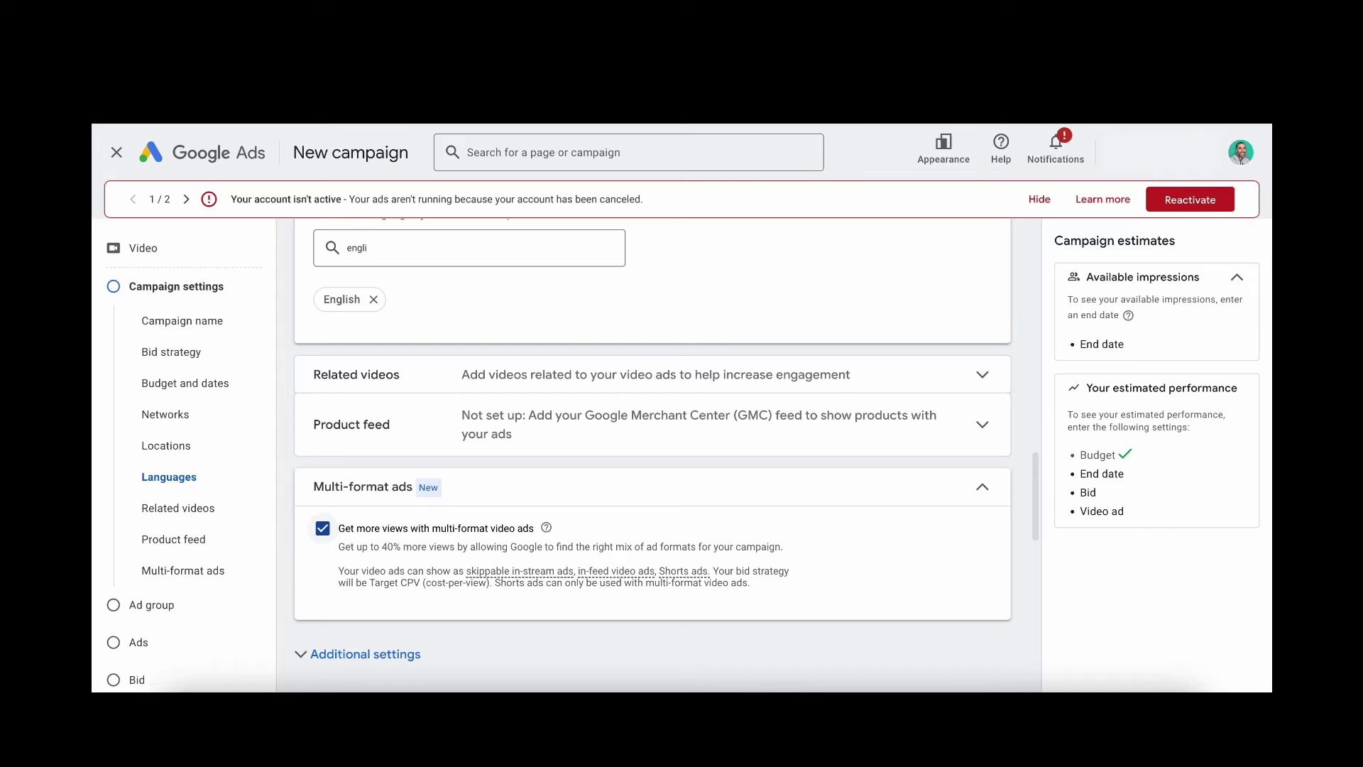
- Turn off multi-format video ads so bidding switches to Maximum CPV
{"action": "left_click", "coordinate": [322, 528]}
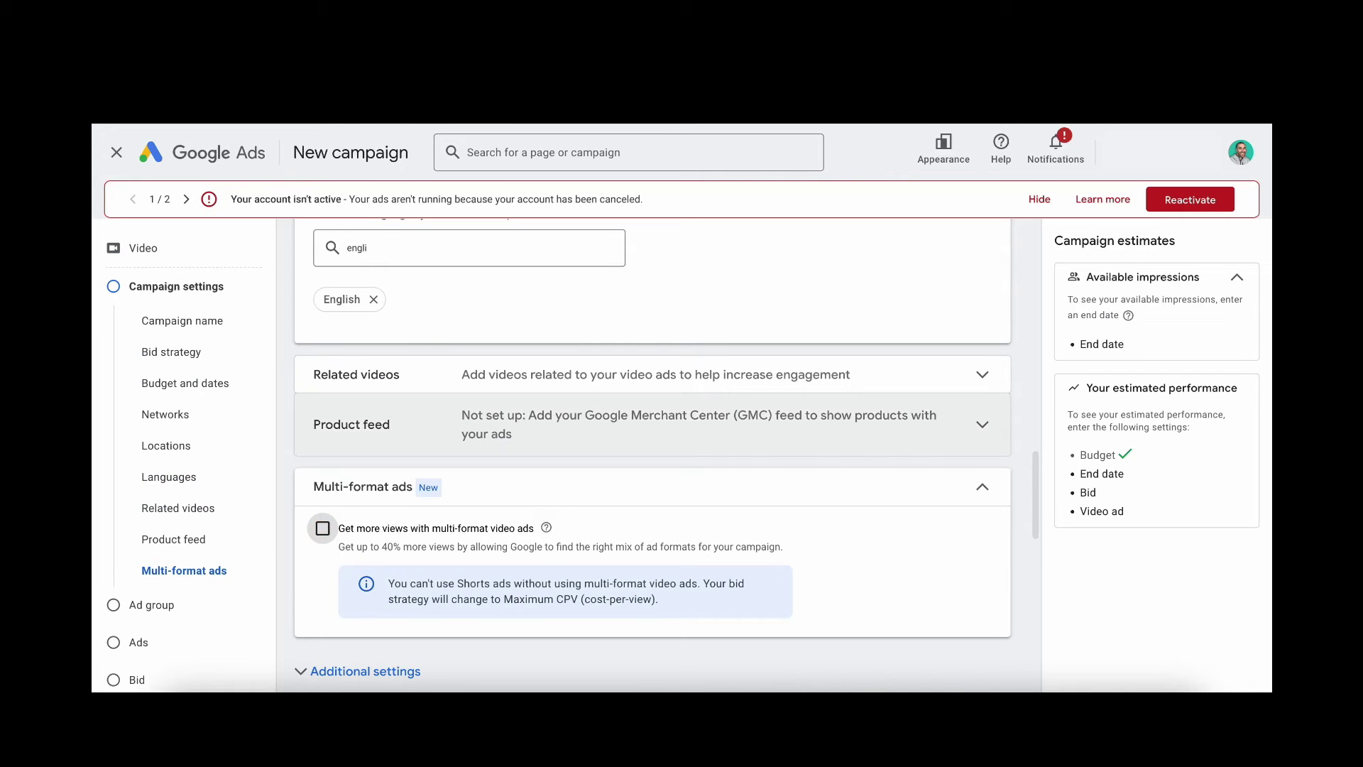
{"action": "scroll", "coordinate": [639, 426], "scroll_direction": "down", "scroll_amount": 1}
{"action": "scroll", "coordinate": [653, 454], "scroll_direction": "down", "scroll_amount": 4}
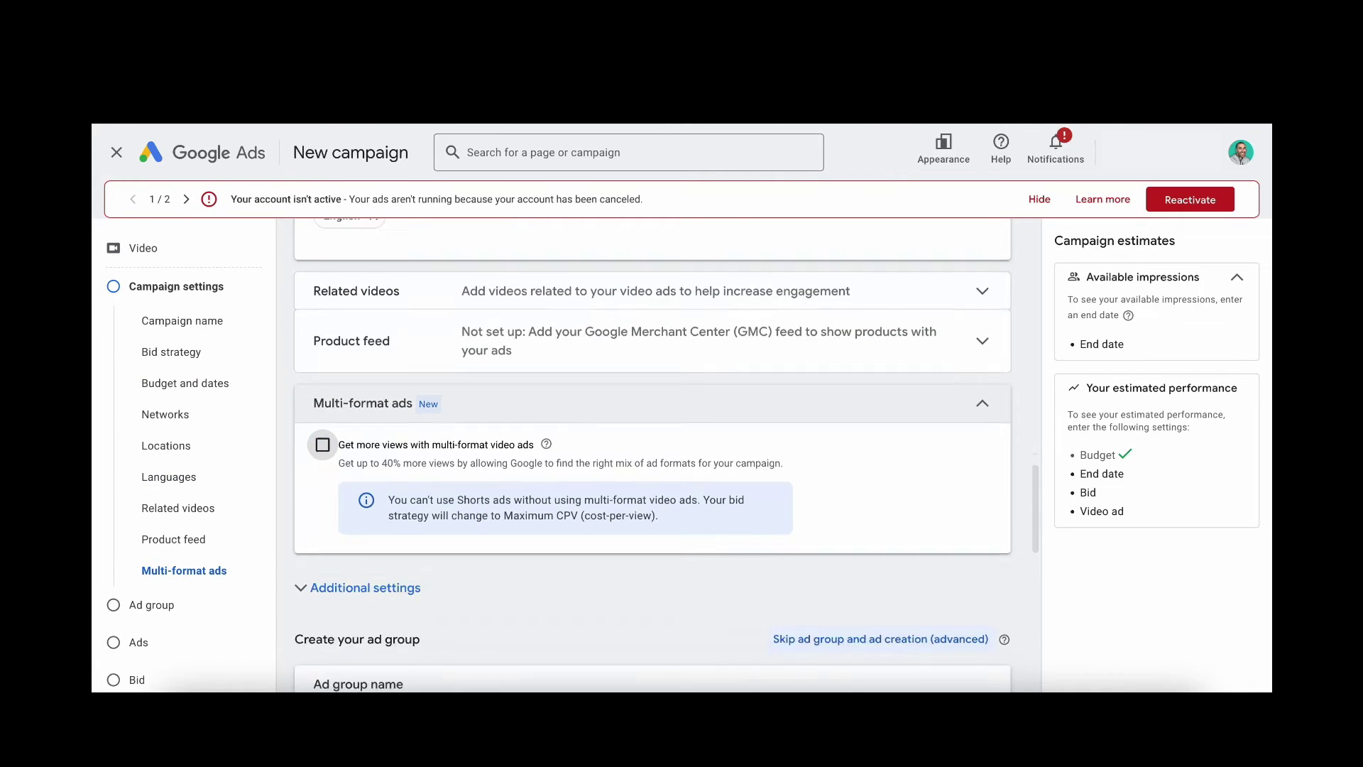
- Replace the default ad group name with 'YouTube Search Results Ad Group'
{"action": "left_click", "coordinate": [449, 463]}
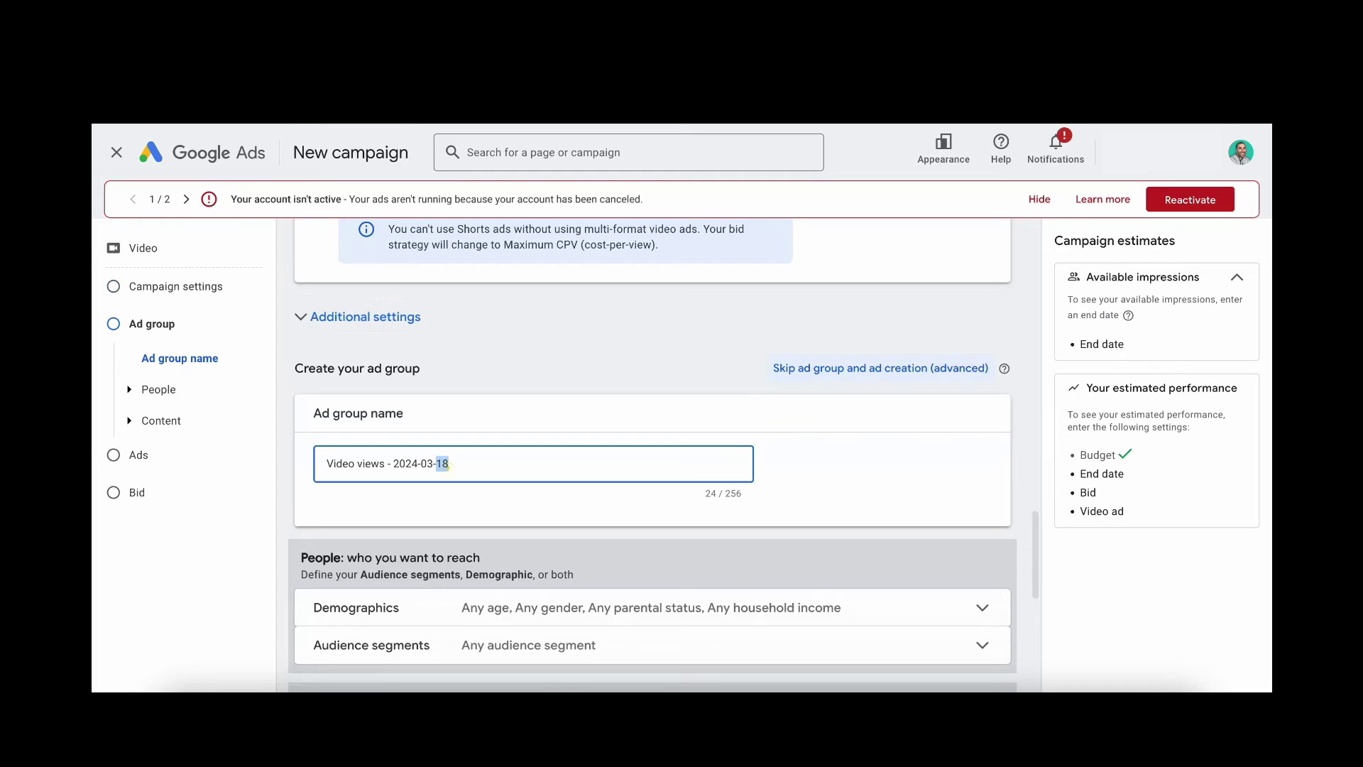
{"action": "key", "text": "ctrl+a"}
{"action": "type", "text": "Y"}
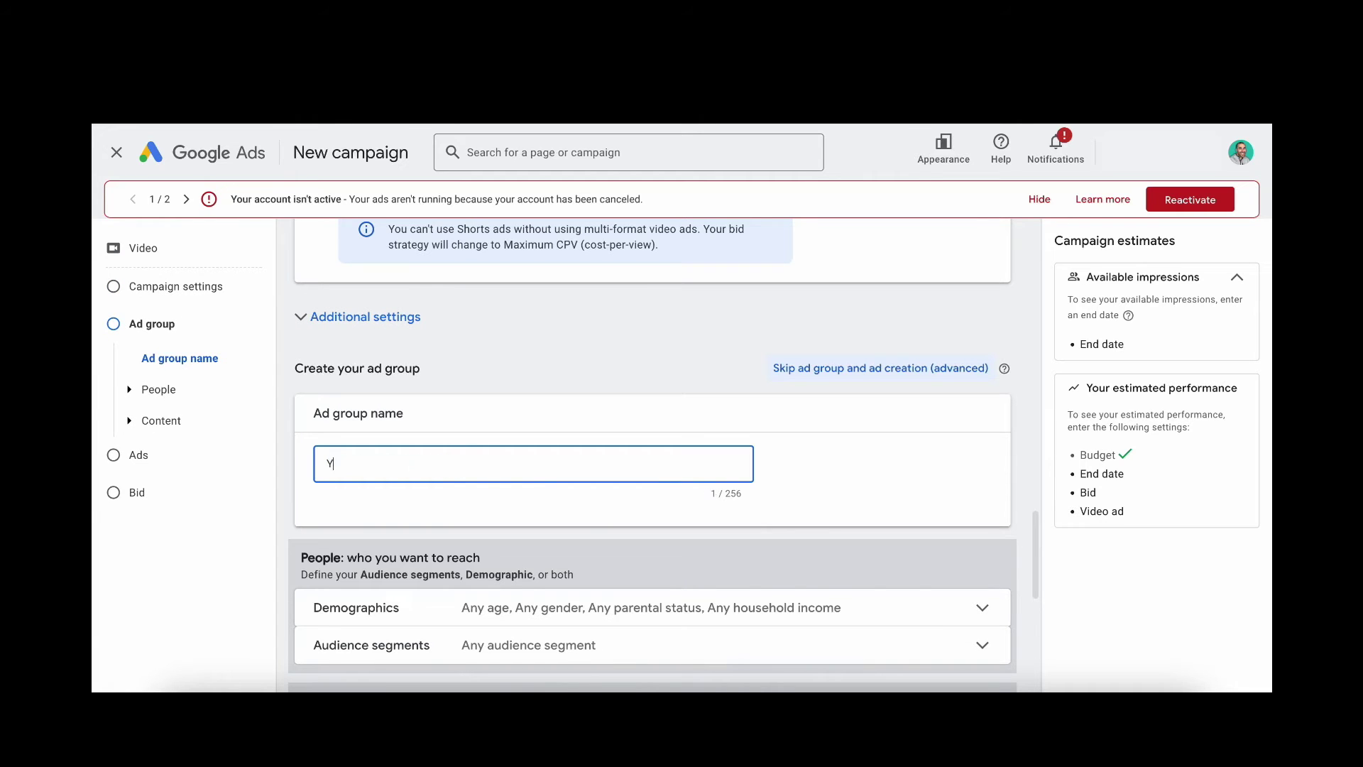
{"action": "type", "text": "ouTube Search Results Ad Group"}
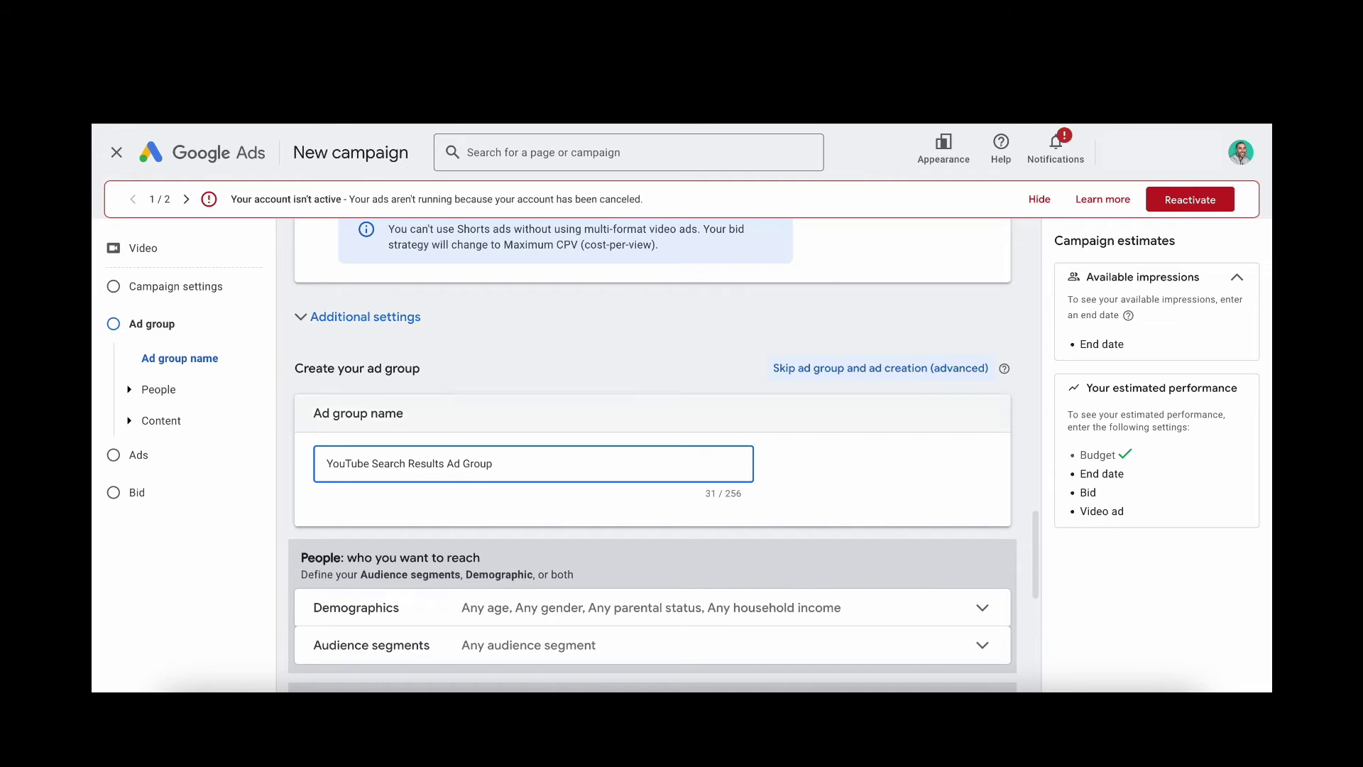
{"action": "scroll", "coordinate": [652, 455], "scroll_direction": "down", "scroll_amount": 3}
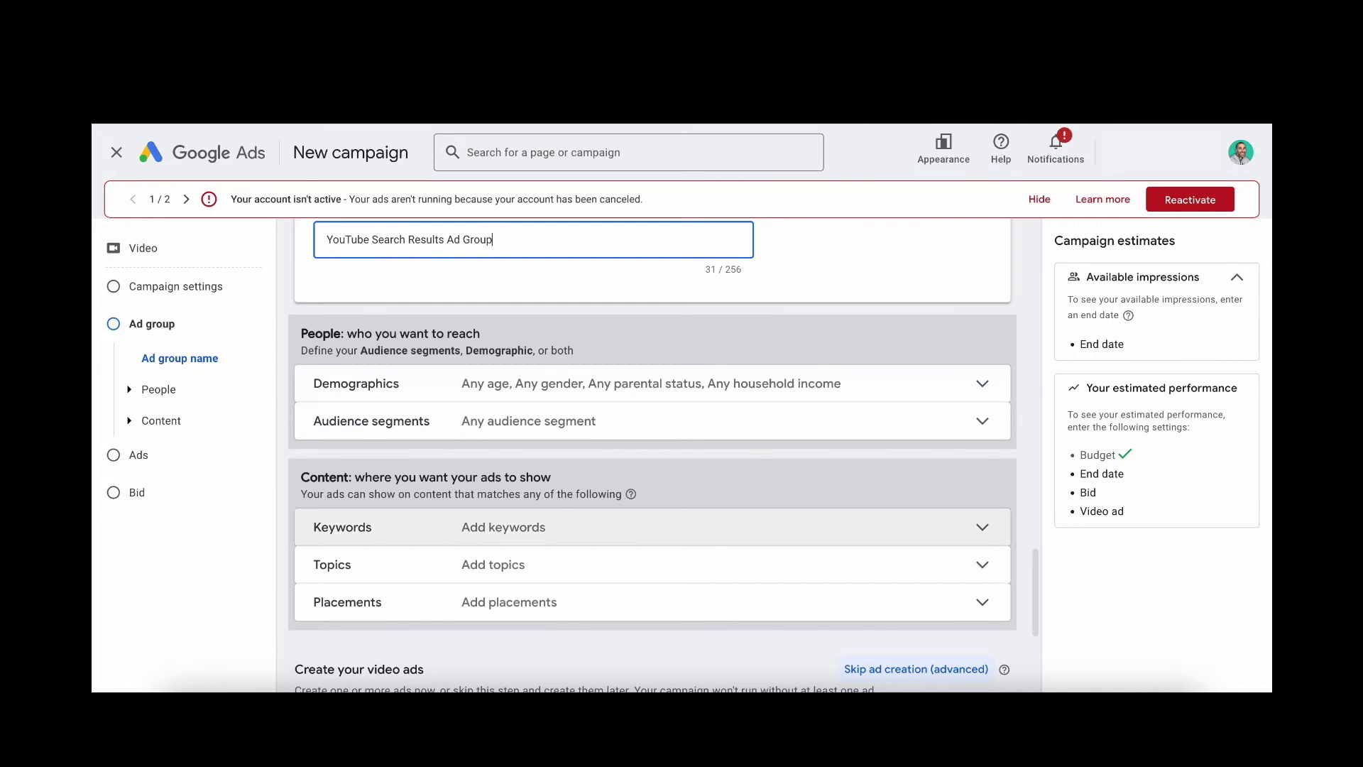
- Add content keywords 'search engine optimization tips' and 'seo best practices' to the ad group
{"action": "left_click", "coordinate": [639, 527]}
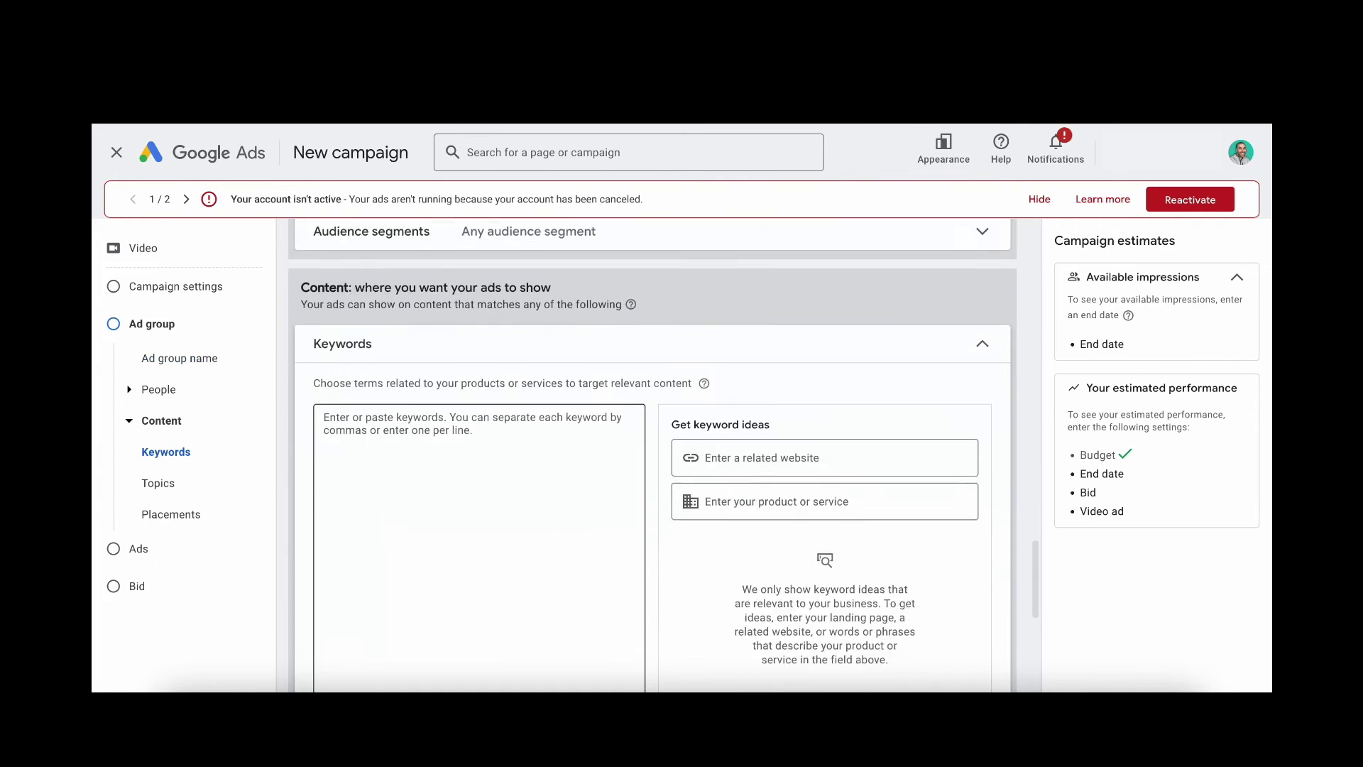
{"action": "left_click", "coordinate": [441, 457]}
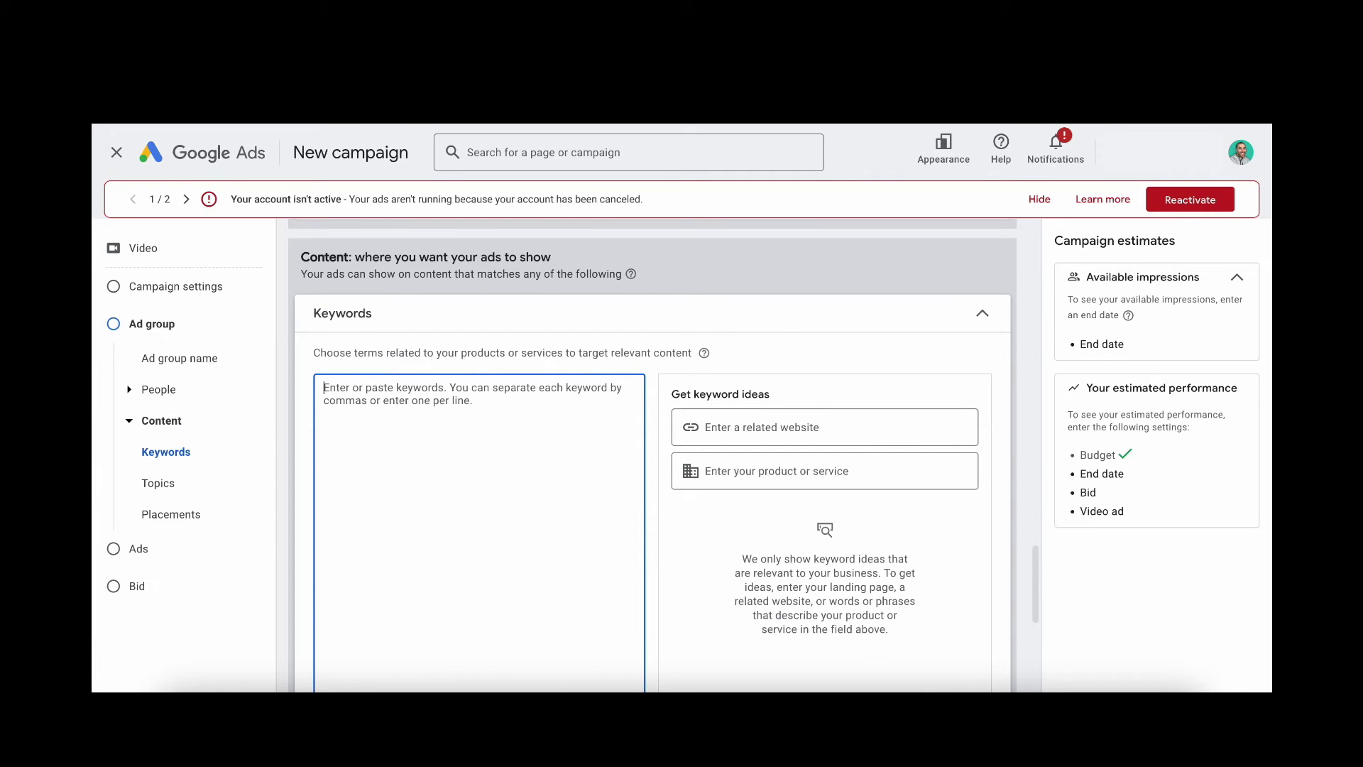
{"action": "left_click", "coordinate": [441, 453]}
{"action": "left_click", "coordinate": [440, 441]}
{"action": "type", "text": "se"}
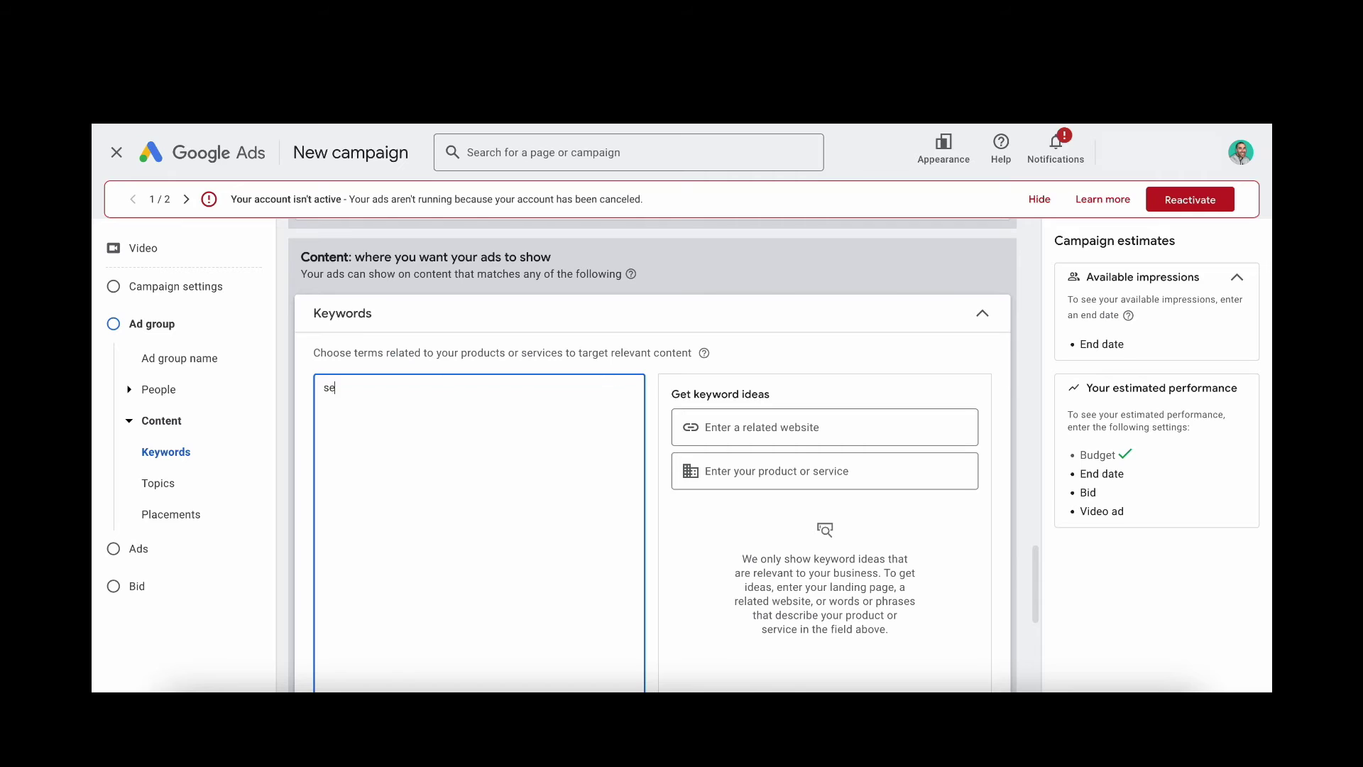
{"action": "type", "text": "arch engine optimization tip"}
{"action": "type", "text": "s"}
{"action": "key", "text": "Return"}
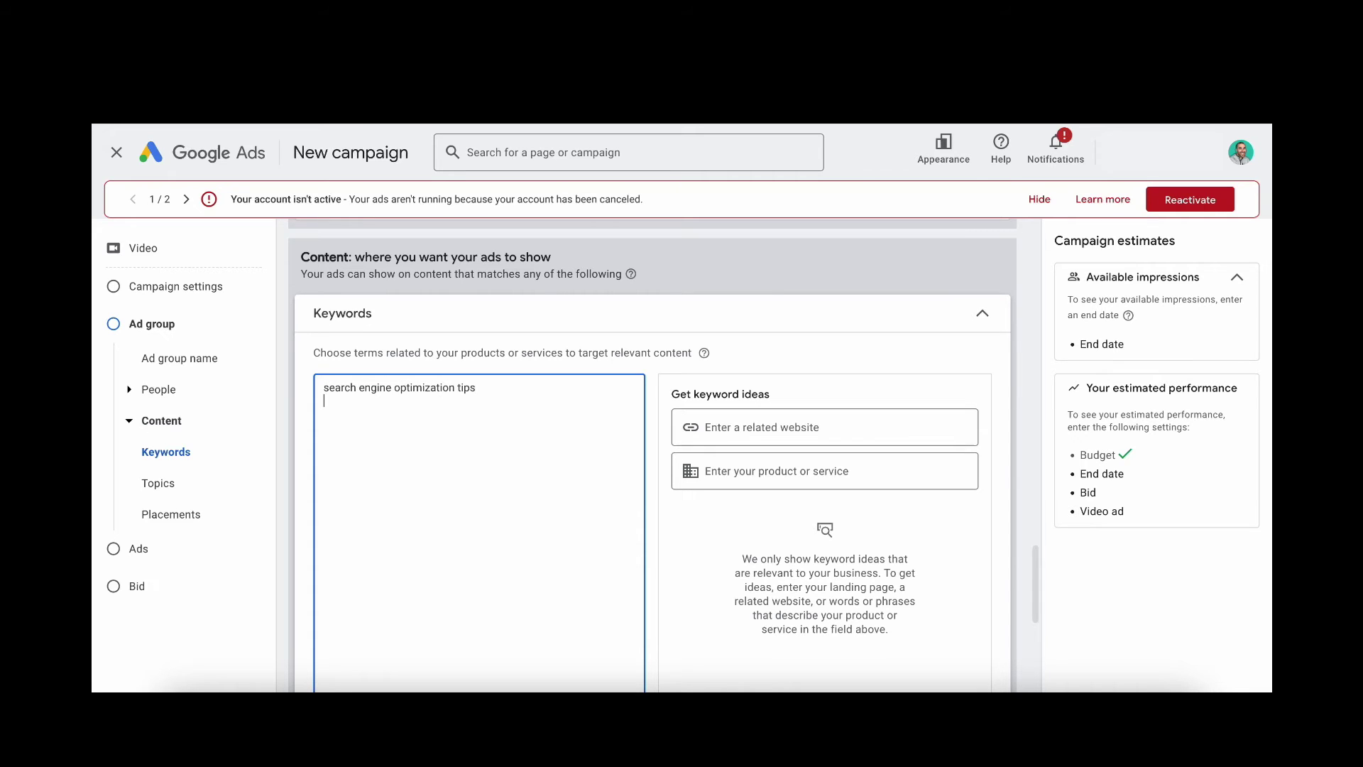
{"action": "type", "text": "seo best practices"}
{"action": "scroll", "coordinate": [651, 454], "scroll_direction": "down", "scroll_amount": 2}
{"action": "scroll", "coordinate": [652, 455], "scroll_direction": "up", "scroll_amount": 3}
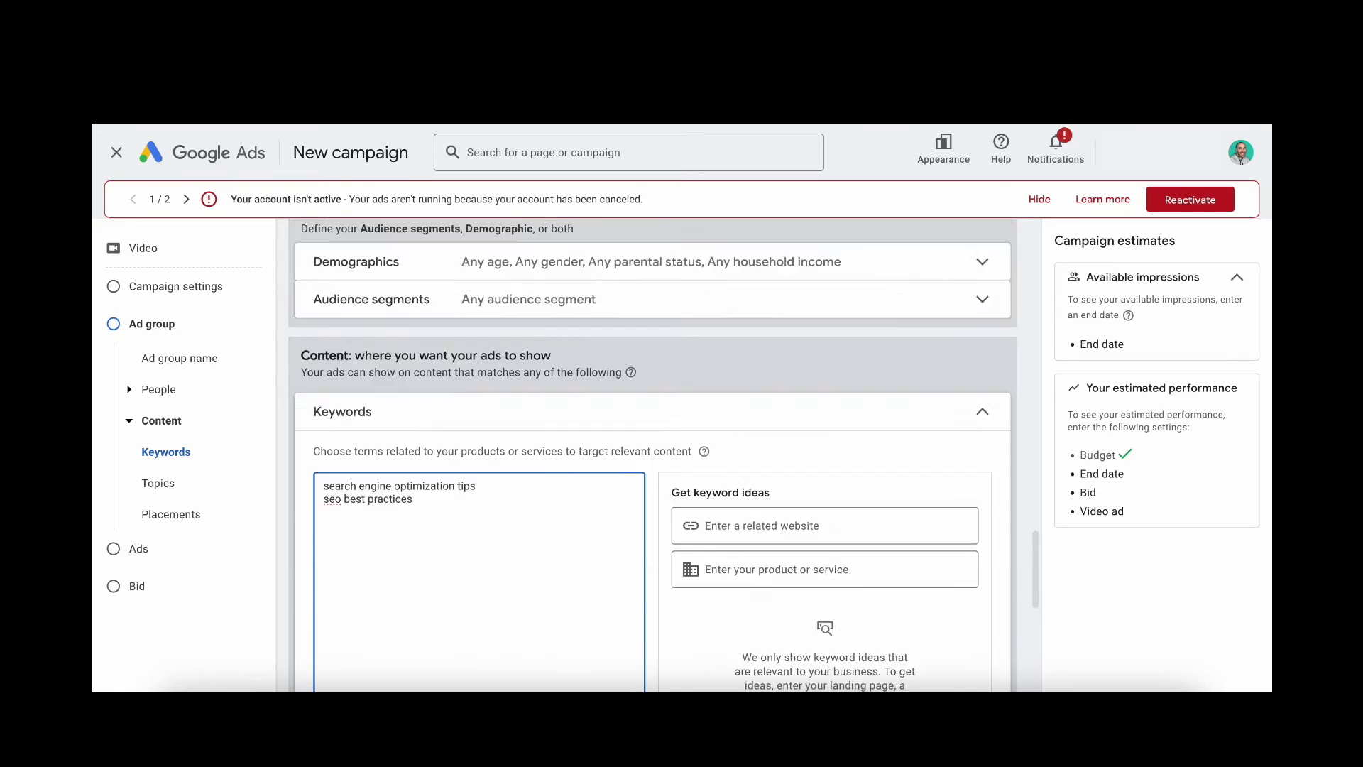
{"action": "scroll", "coordinate": [652, 454], "scroll_direction": "up", "scroll_amount": 3}
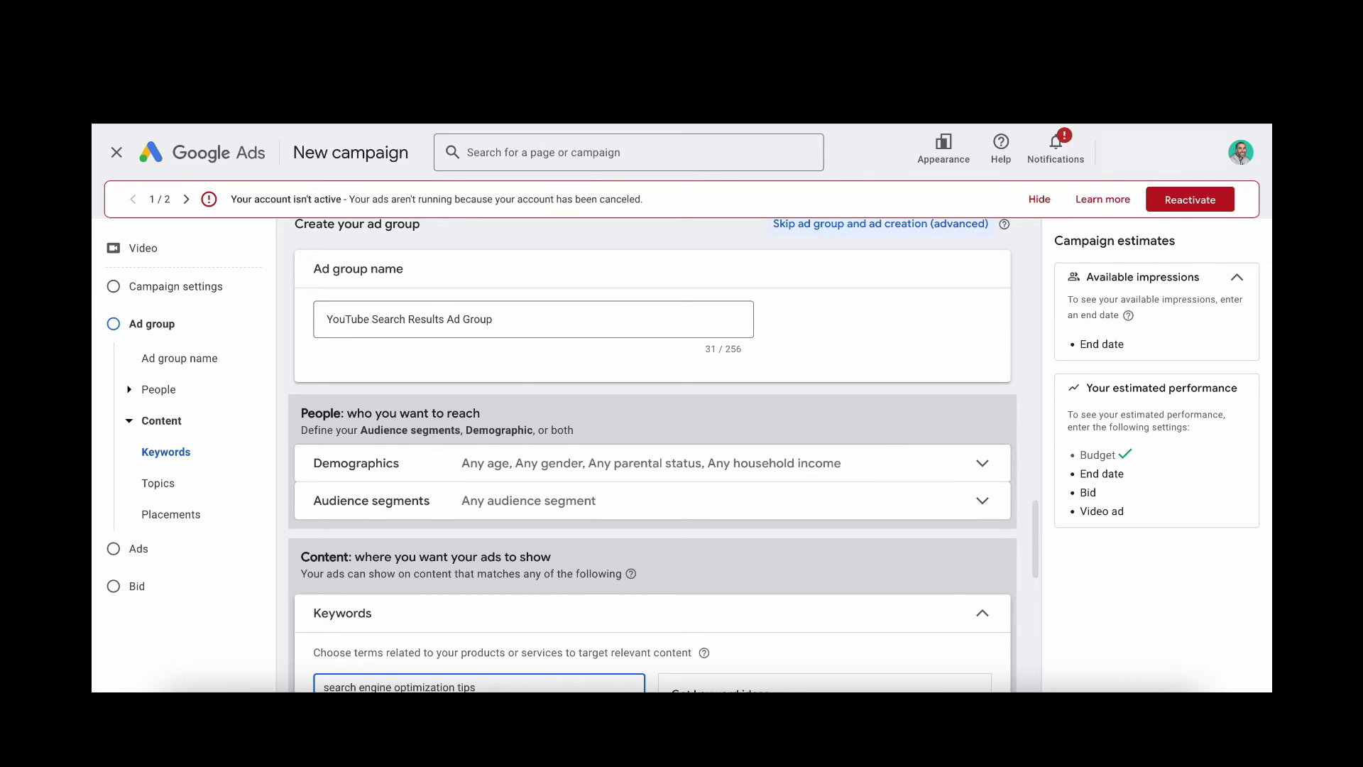
{"action": "scroll", "coordinate": [654, 454], "scroll_direction": "down", "scroll_amount": 2}
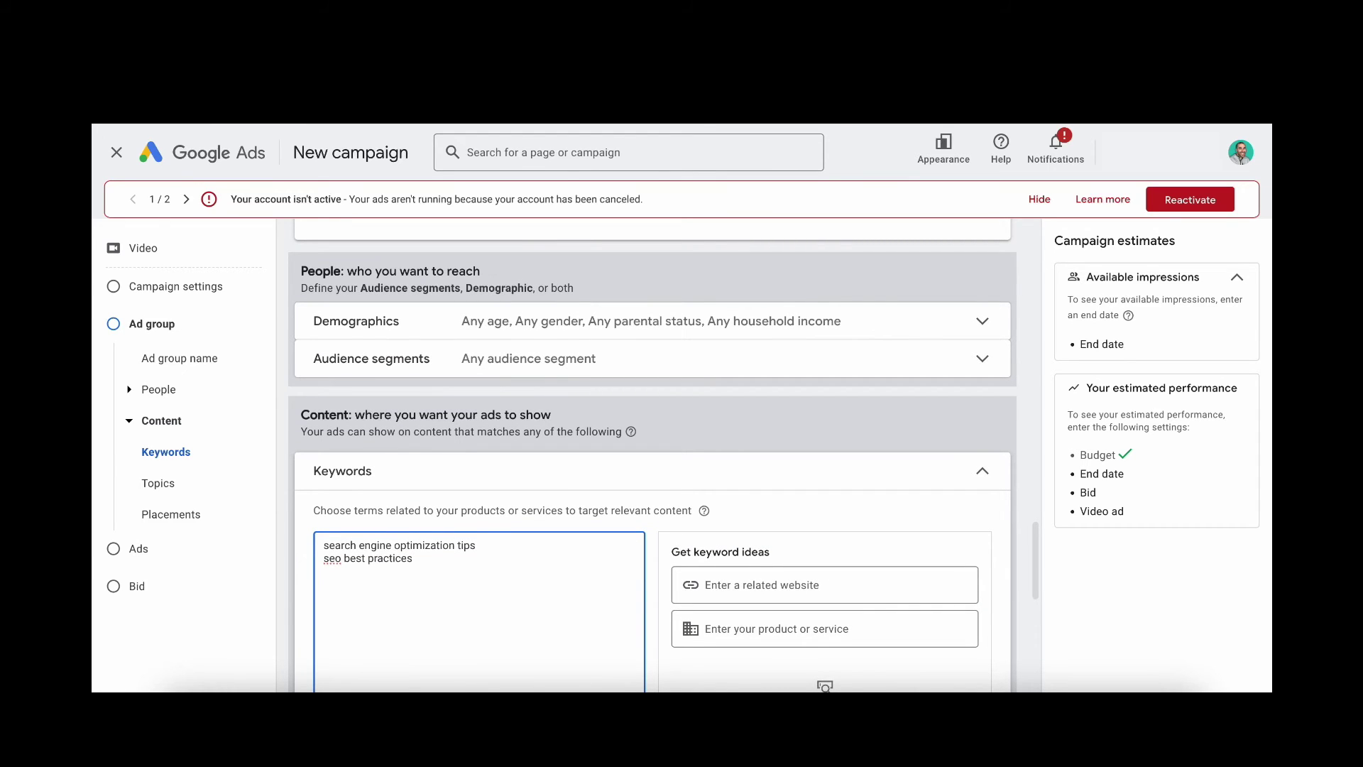
{"action": "scroll", "coordinate": [654, 455], "scroll_direction": "up", "scroll_amount": 1}
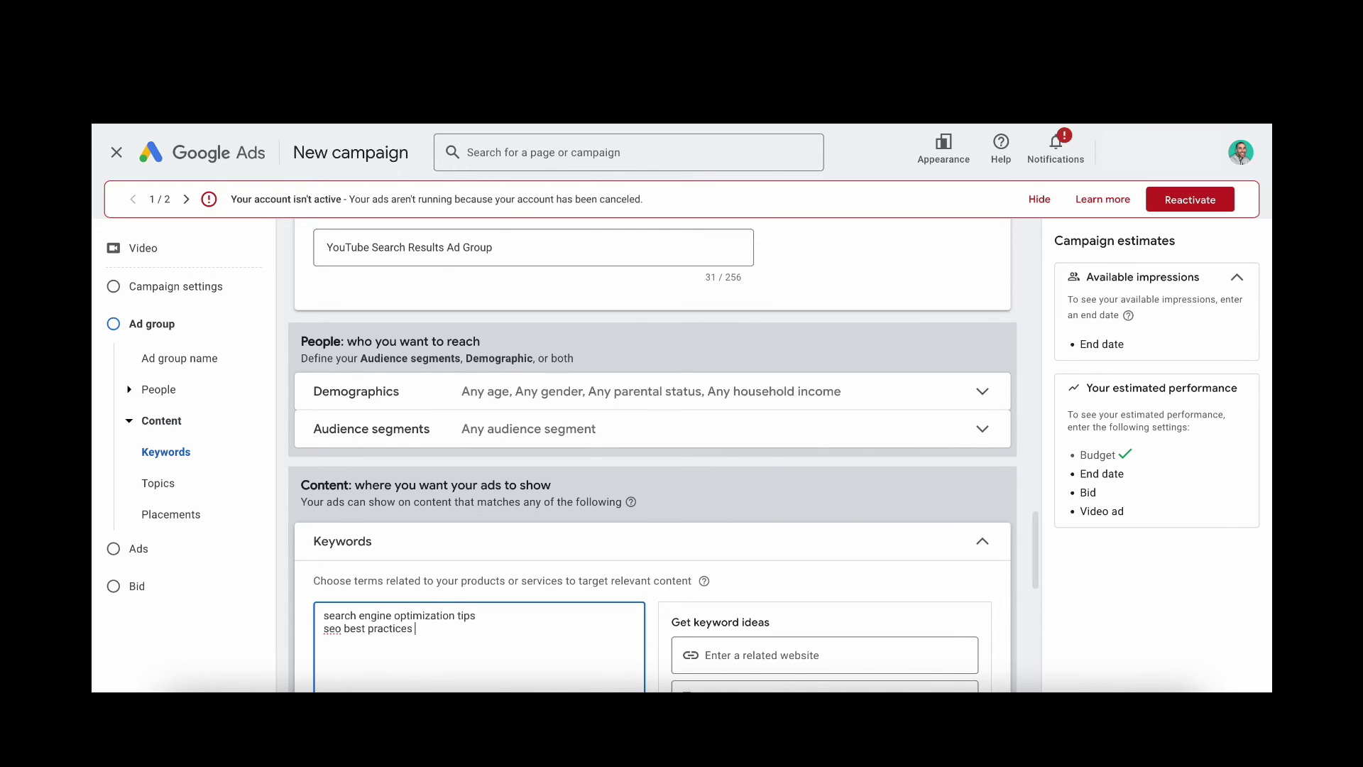
{"action": "scroll", "coordinate": [653, 460], "scroll_direction": "down", "scroll_amount": 4}
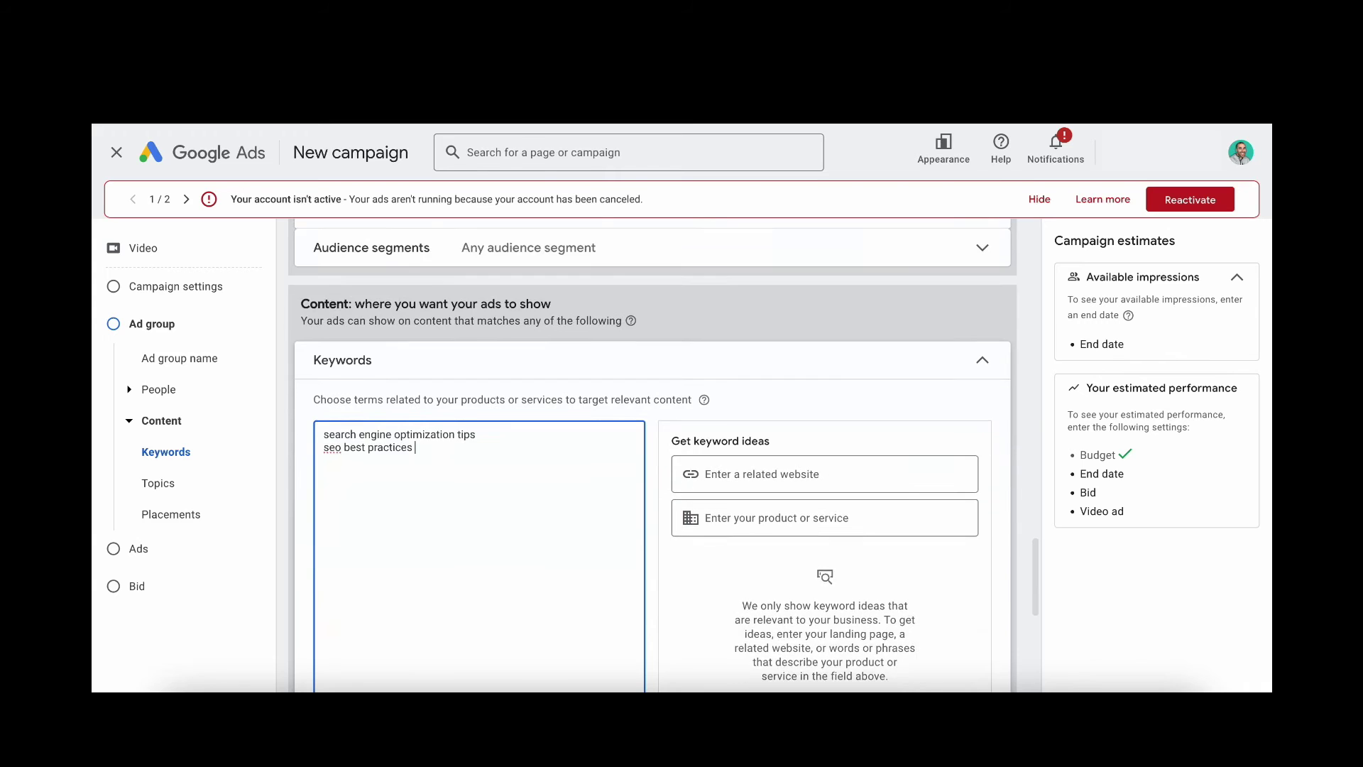
{"action": "scroll", "coordinate": [652, 454], "scroll_direction": "down", "scroll_amount": 7}
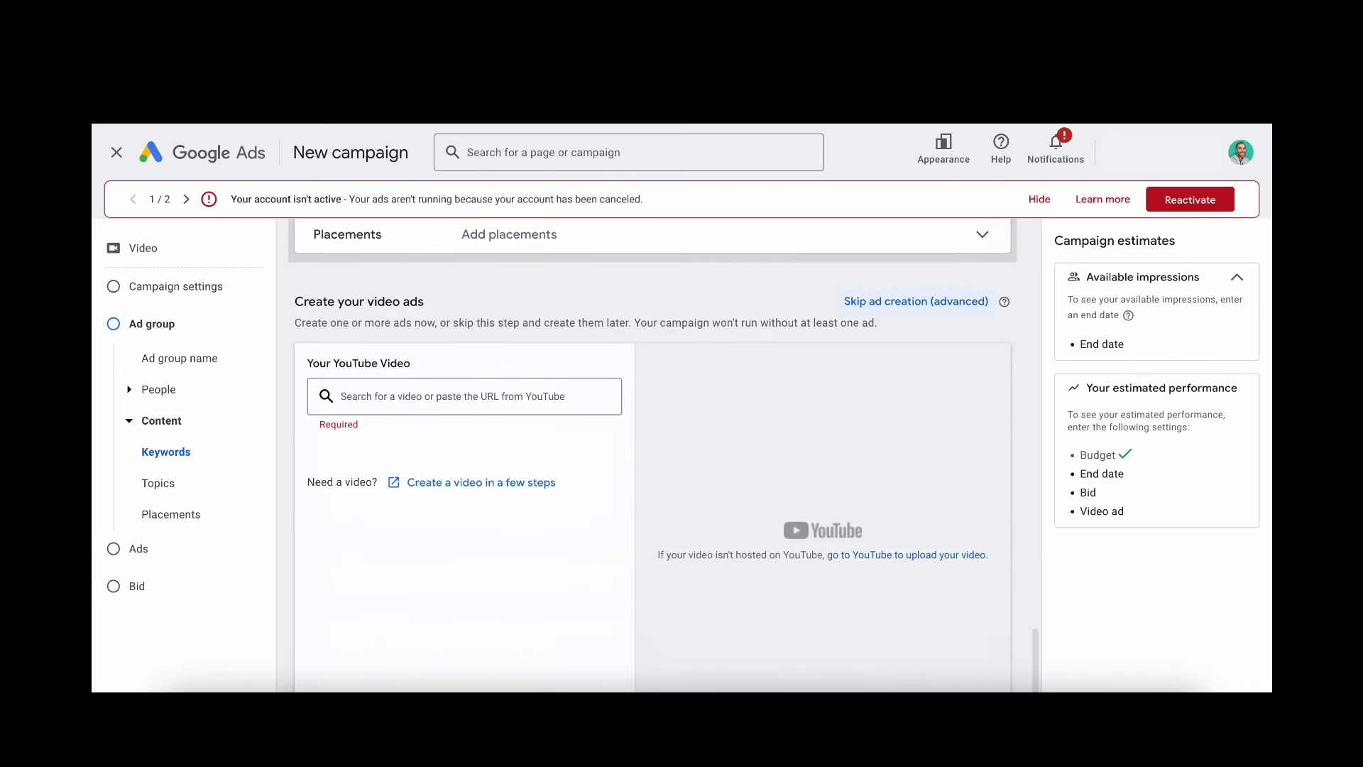
- Use the pasted business-owner YouTube video in an in-feed video ad format
{"action": "left_click", "coordinate": [450, 380]}
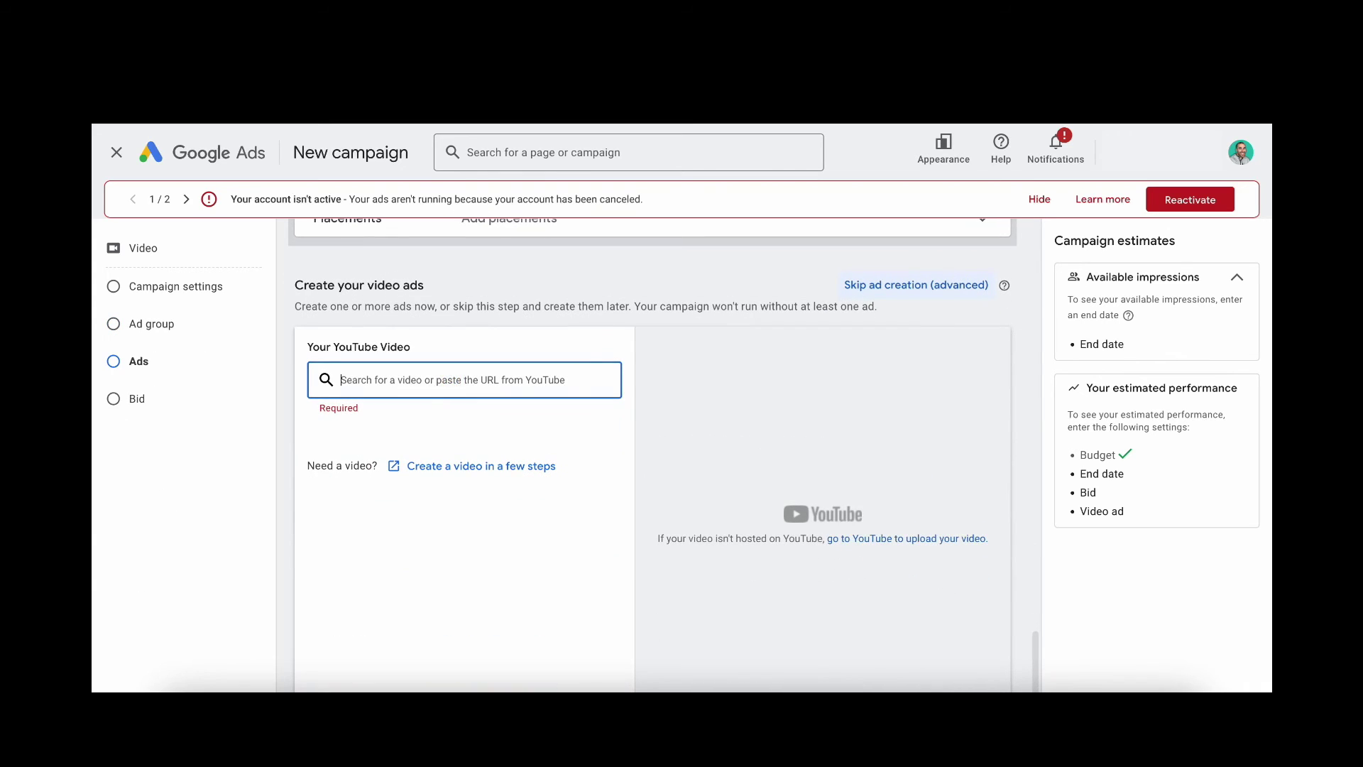
{"action": "key", "text": "ctrl+v"}
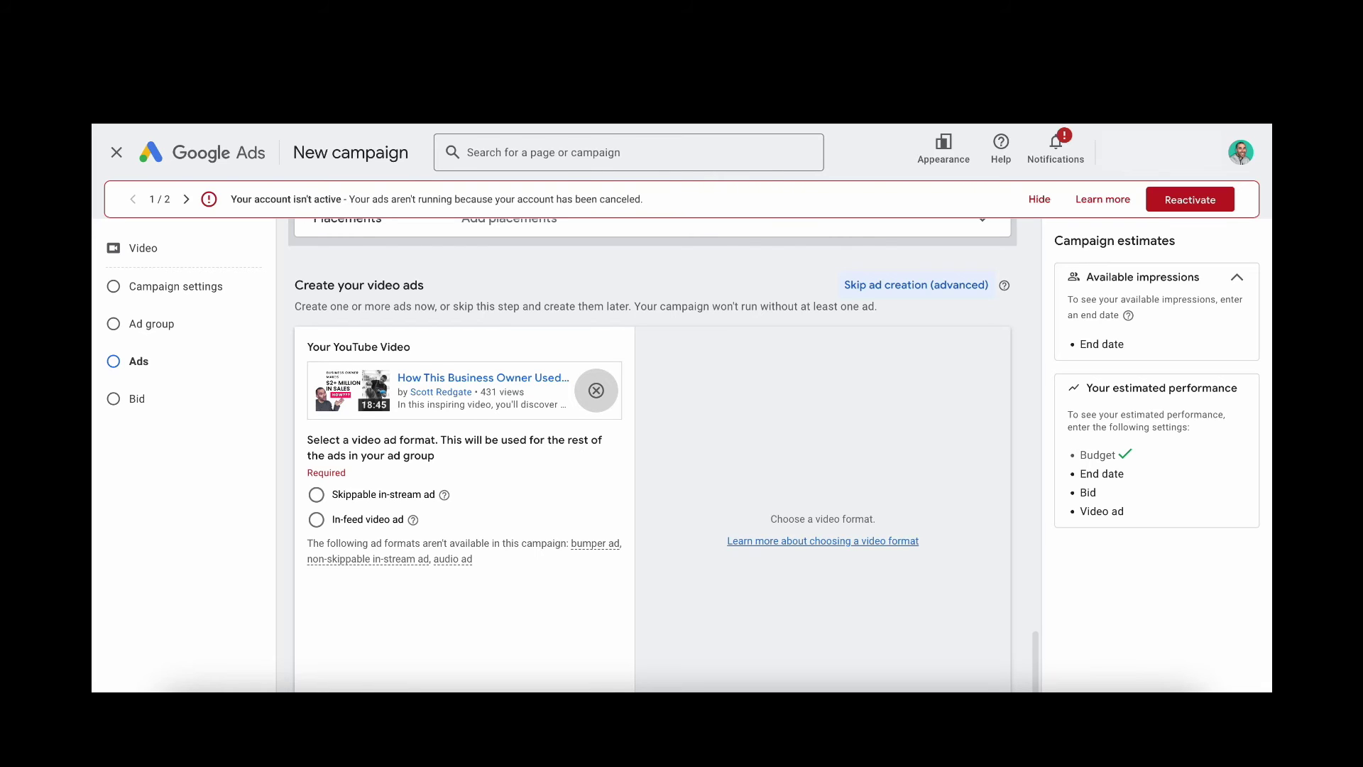
{"action": "left_click", "coordinate": [316, 519]}
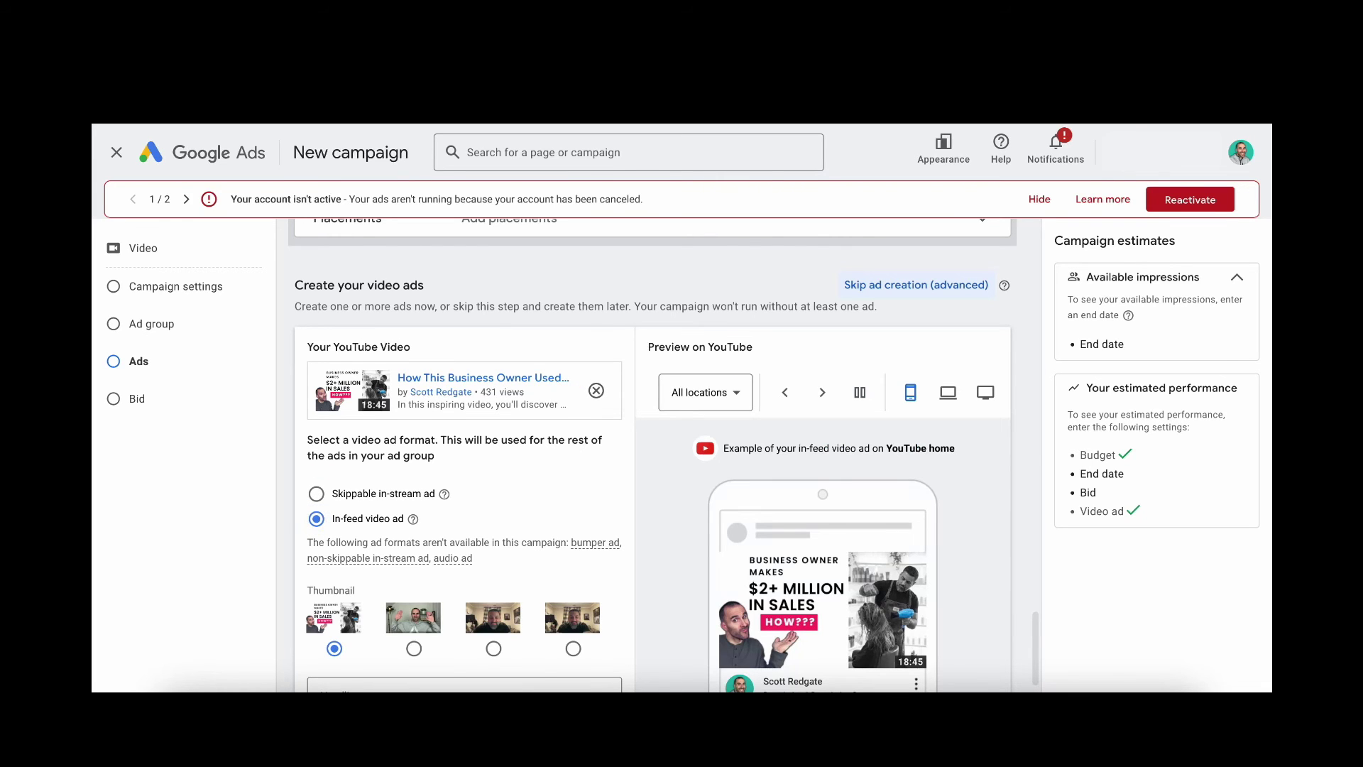
{"action": "left_click", "coordinate": [413, 519]}
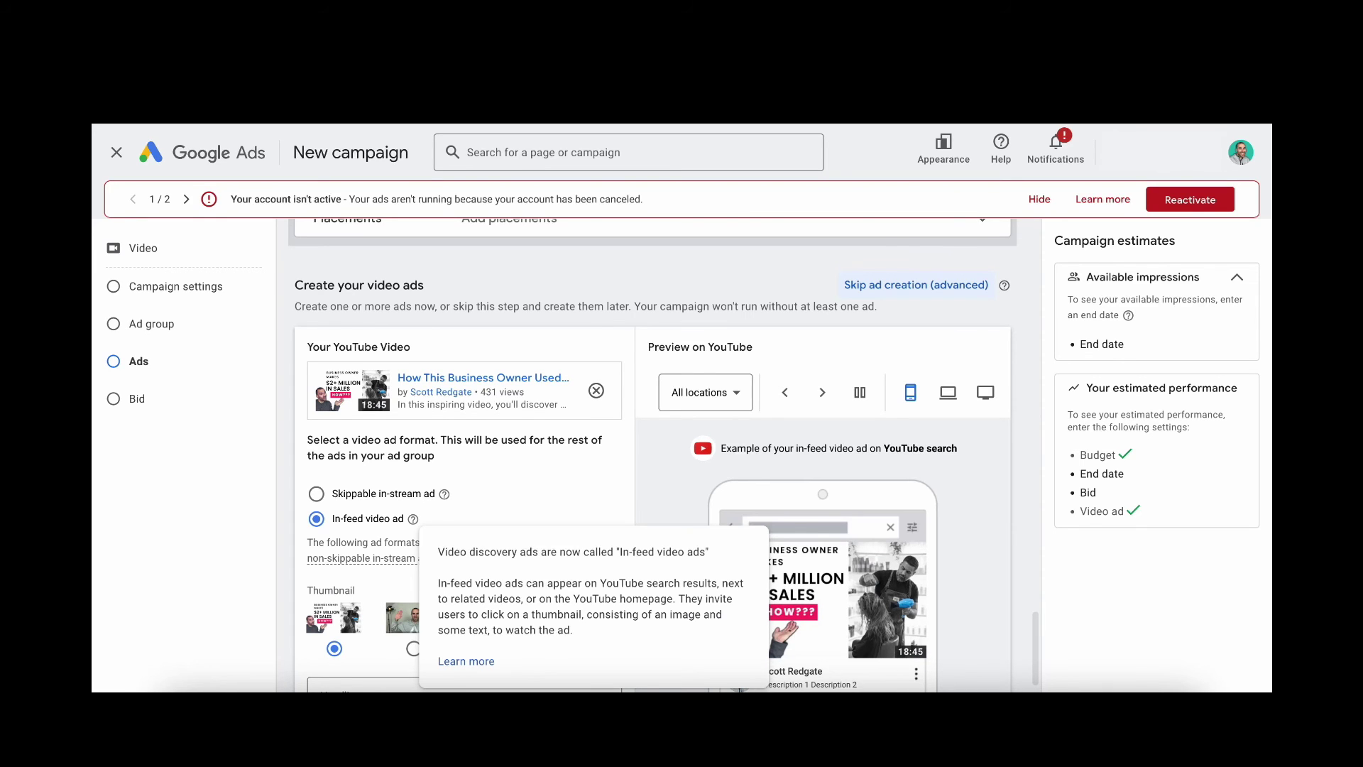
{"action": "scroll", "coordinate": [652, 455], "scroll_direction": "down", "scroll_amount": 1}
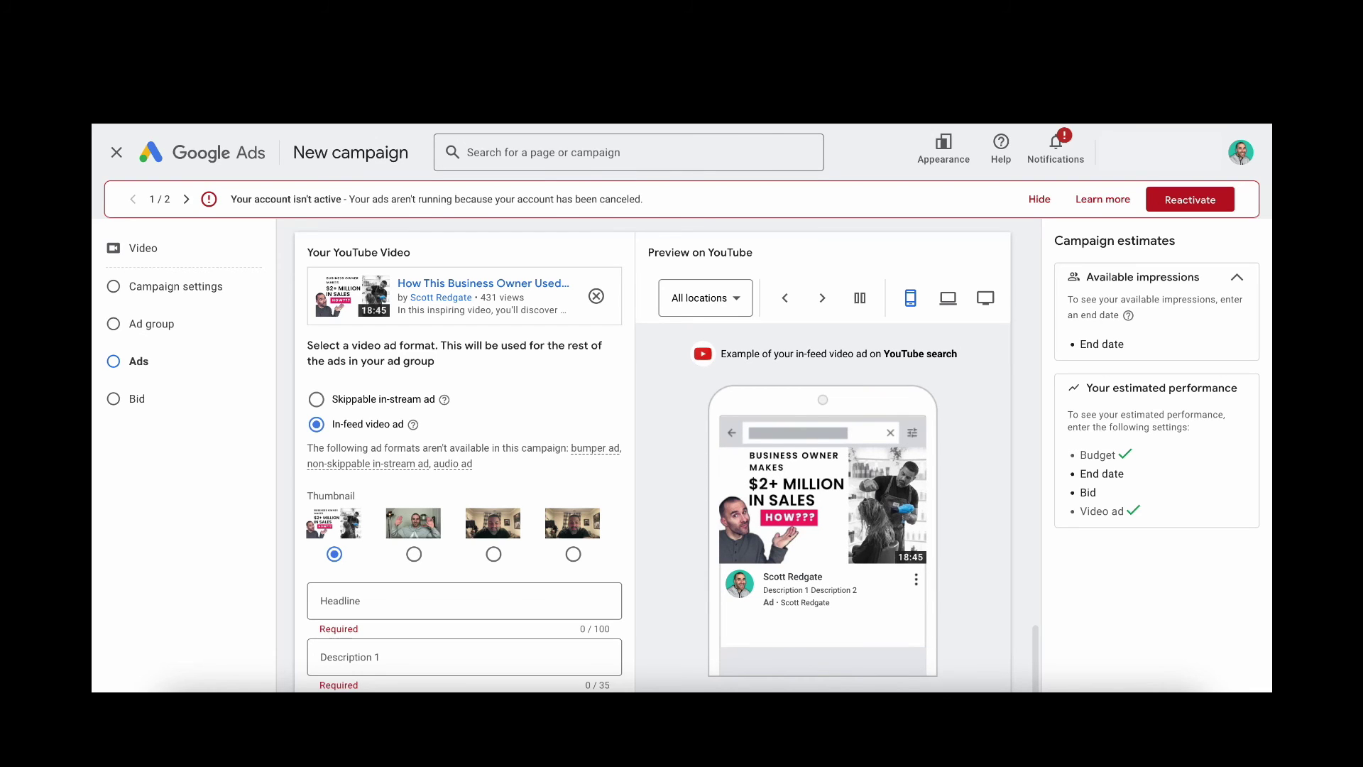
{"action": "mouse_move", "coordinate": [413, 425]}
{"action": "scroll", "coordinate": [653, 455], "scroll_direction": "up", "scroll_amount": 5}
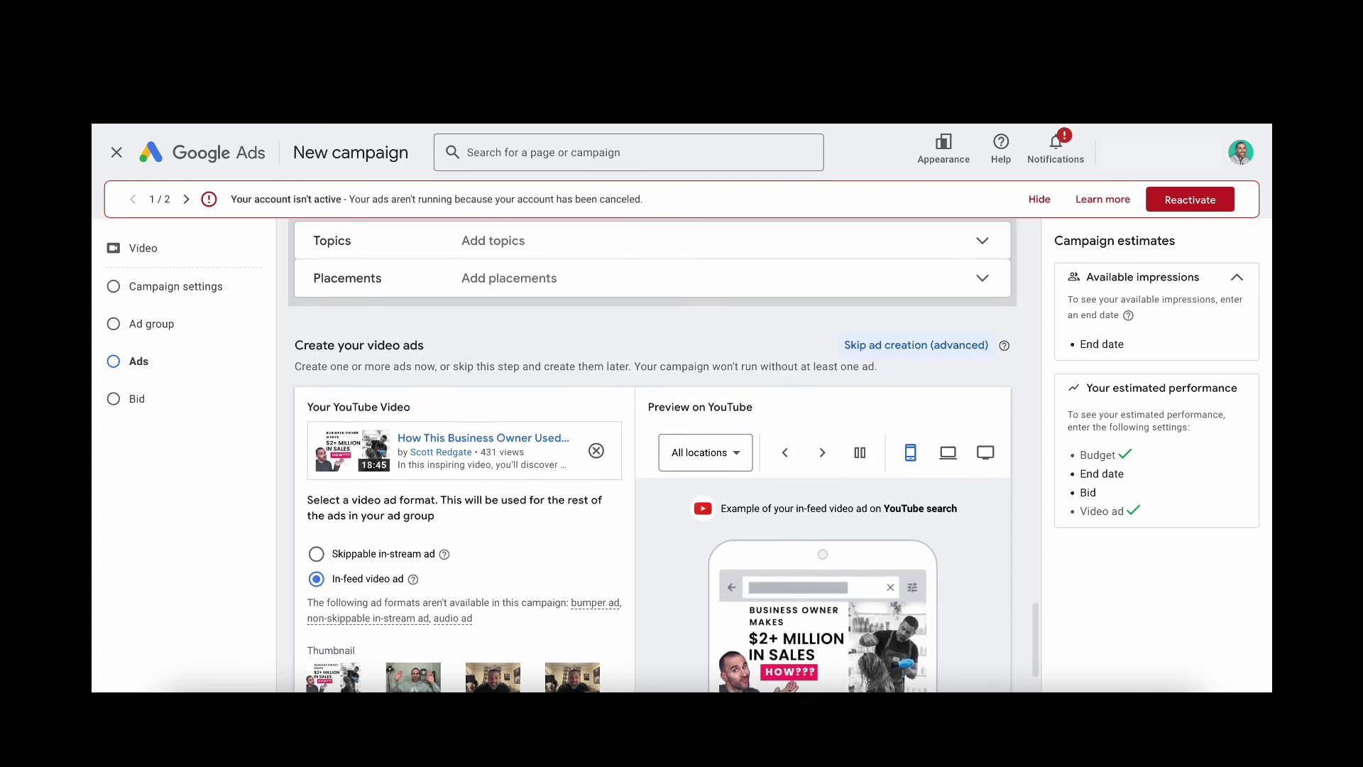
{"action": "scroll", "coordinate": [653, 454], "scroll_direction": "up", "scroll_amount": 3}
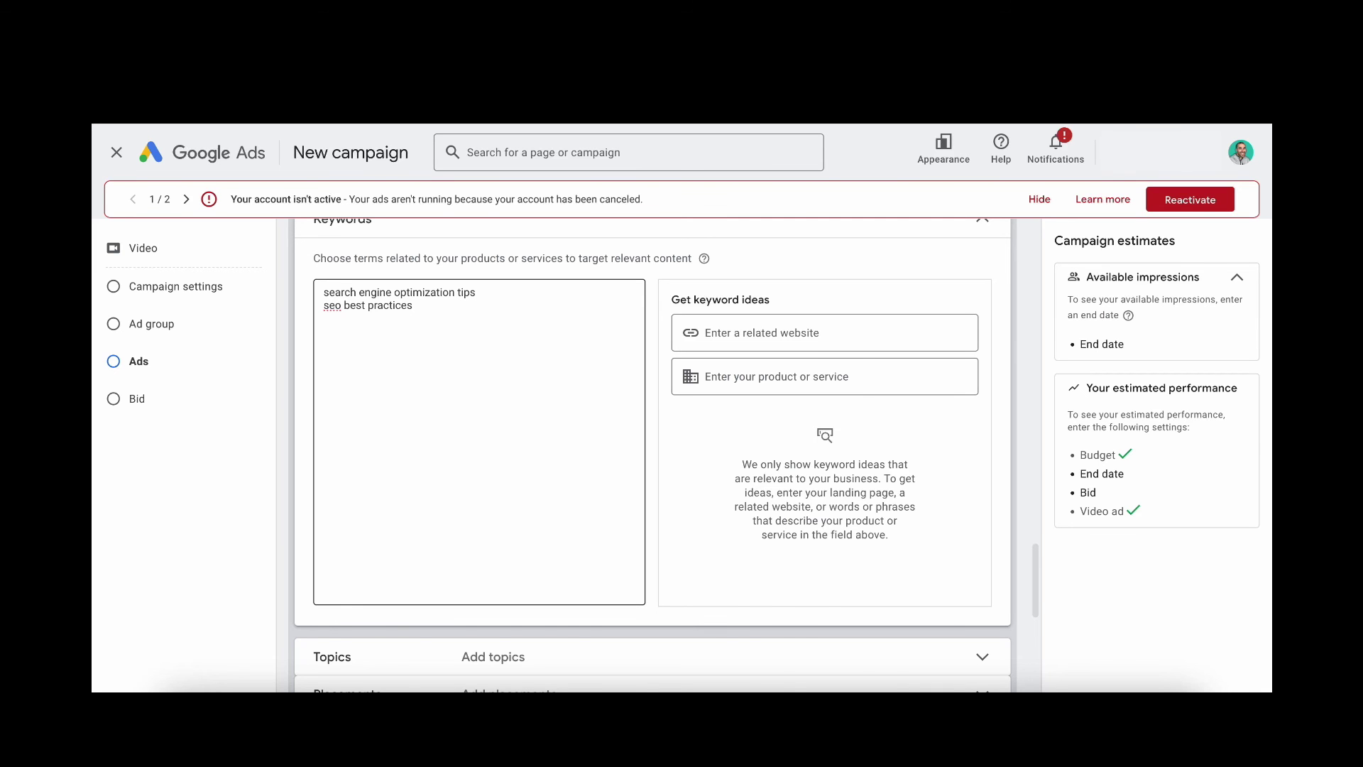
{"action": "scroll", "coordinate": [652, 455], "scroll_direction": "down", "scroll_amount": 7}
{"action": "scroll", "coordinate": [652, 455], "scroll_direction": "down", "scroll_amount": 2}
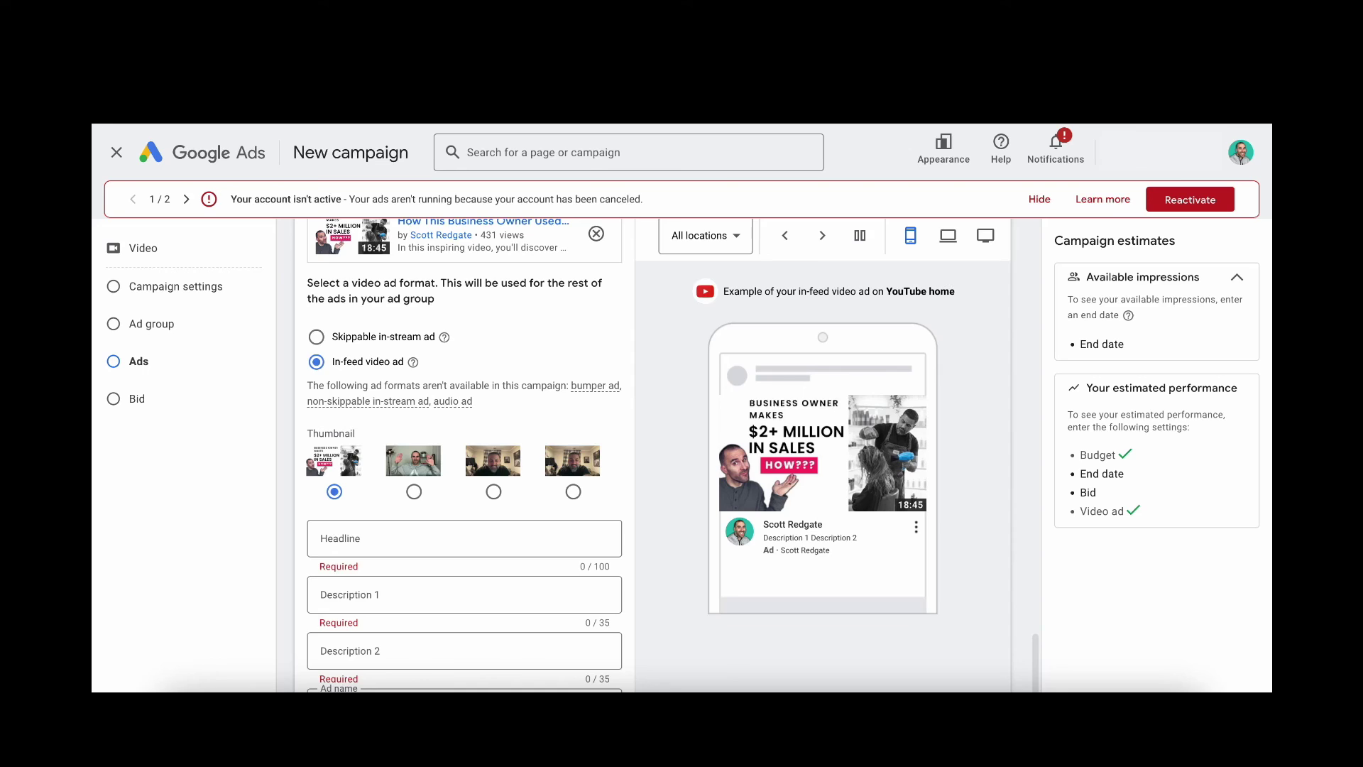
- Enter 0.10 as the ad group's maximum CPV bid
{"action": "scroll", "coordinate": [652, 455], "scroll_direction": "down", "scroll_amount": 2}
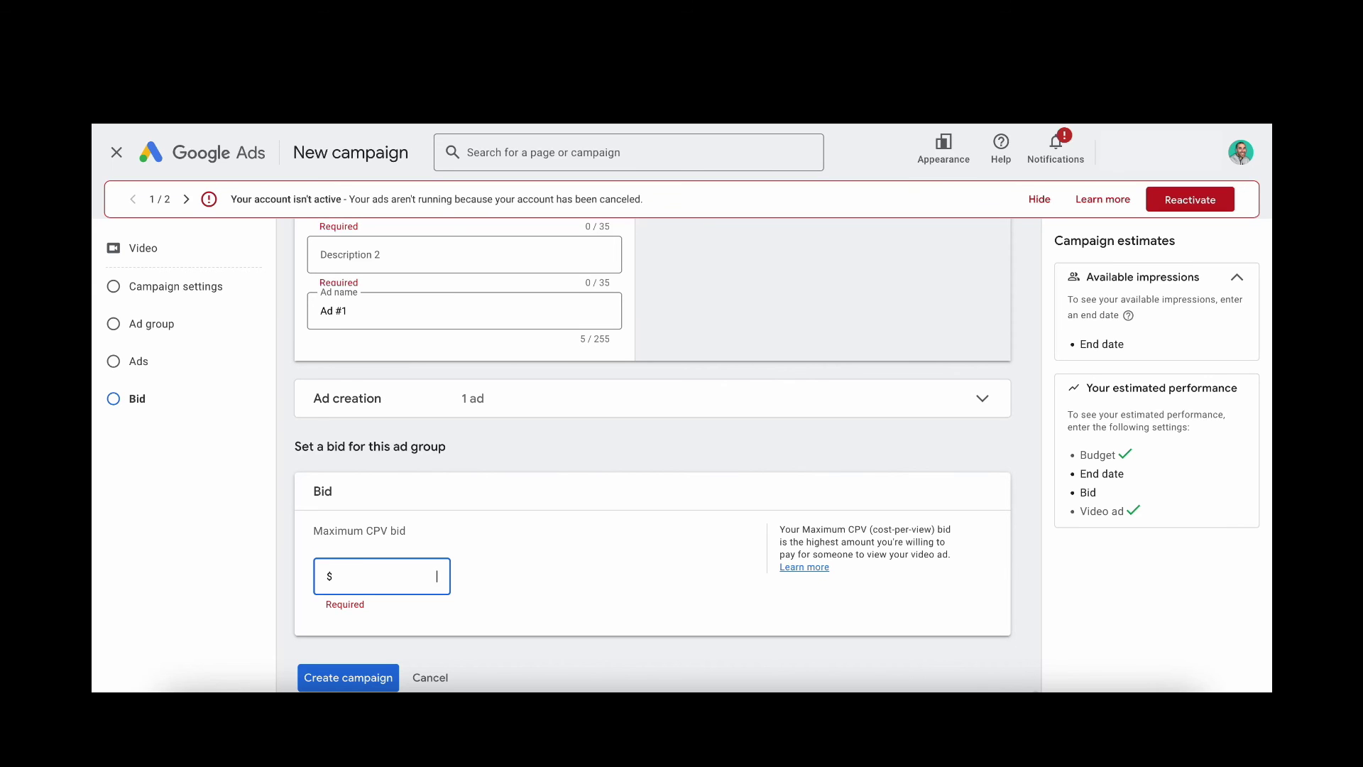
{"action": "type", "text": "0.10"}
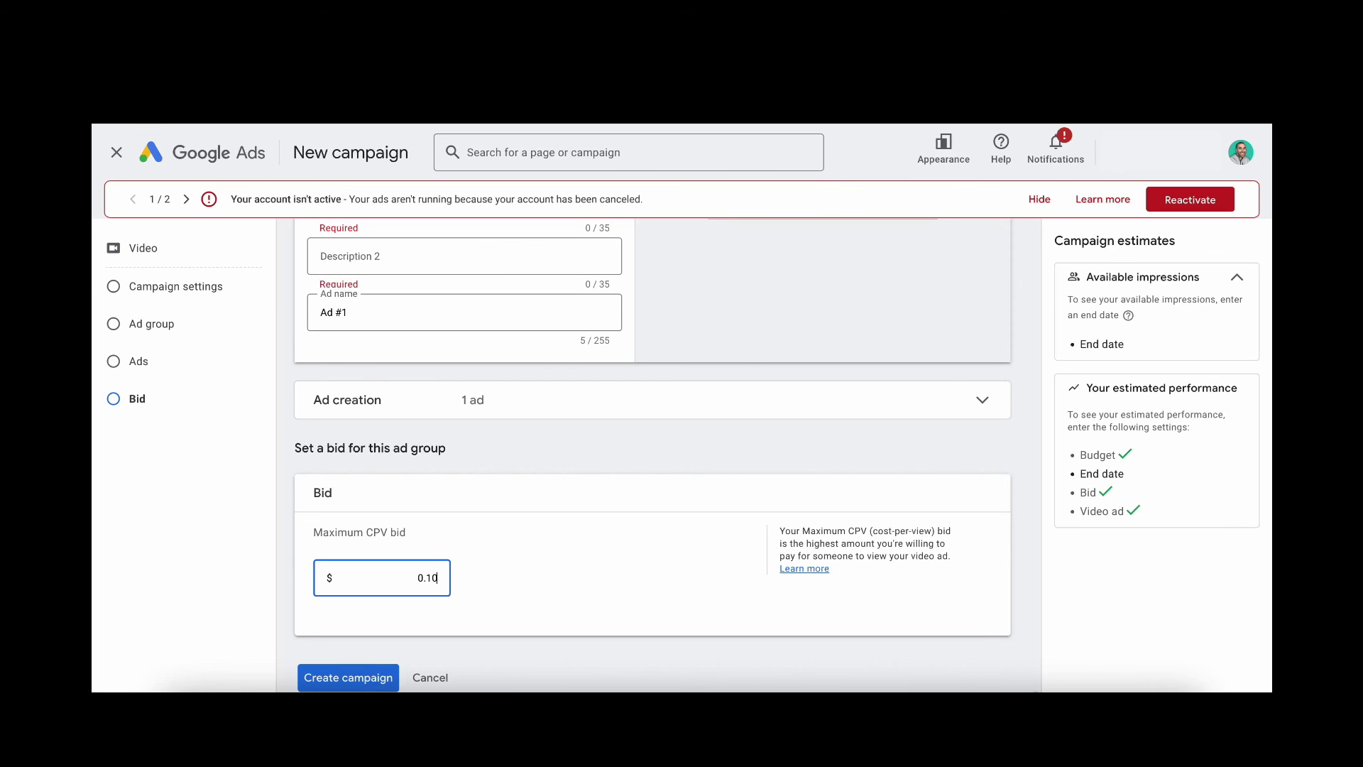